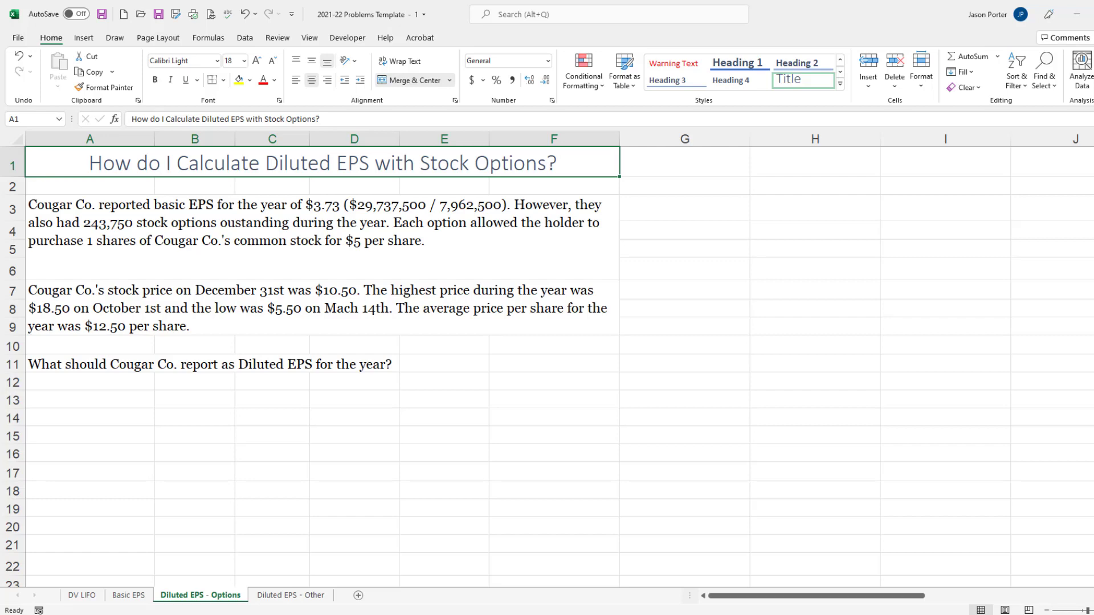
Step: Mark the $3.73 basic EPS figure and select the stock price paragraph in rows 7–9
{"action": "mouse_move", "coordinate": [329, 184]}
{"action": "left_mouse_down"}
{"action": "mouse_move", "coordinate": [317, 228]}
{"action": "mouse_move", "coordinate": [357, 194]}
{"action": "mouse_move", "coordinate": [368, 228]}
{"action": "mouse_move", "coordinate": [522, 227]}
{"action": "left_mouse_up"}
{"action": "left_click", "coordinate": [319, 308]}
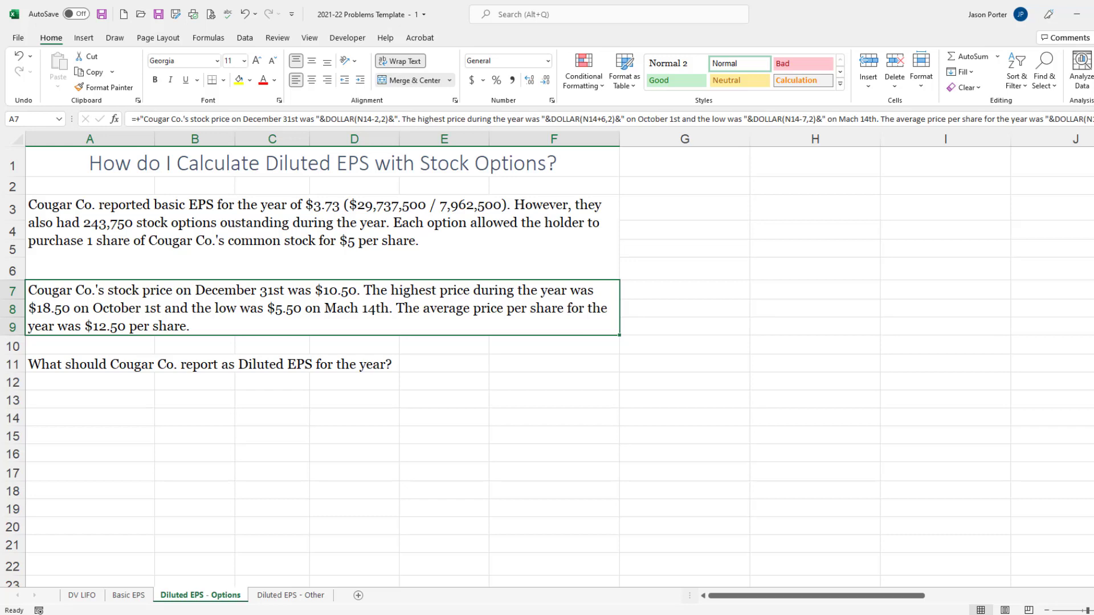
Step: Label A14 and A15 'Numerator' and 'Denominator'
{"action": "left_click", "coordinate": [195, 400]}
{"action": "left_click", "coordinate": [90, 418]}
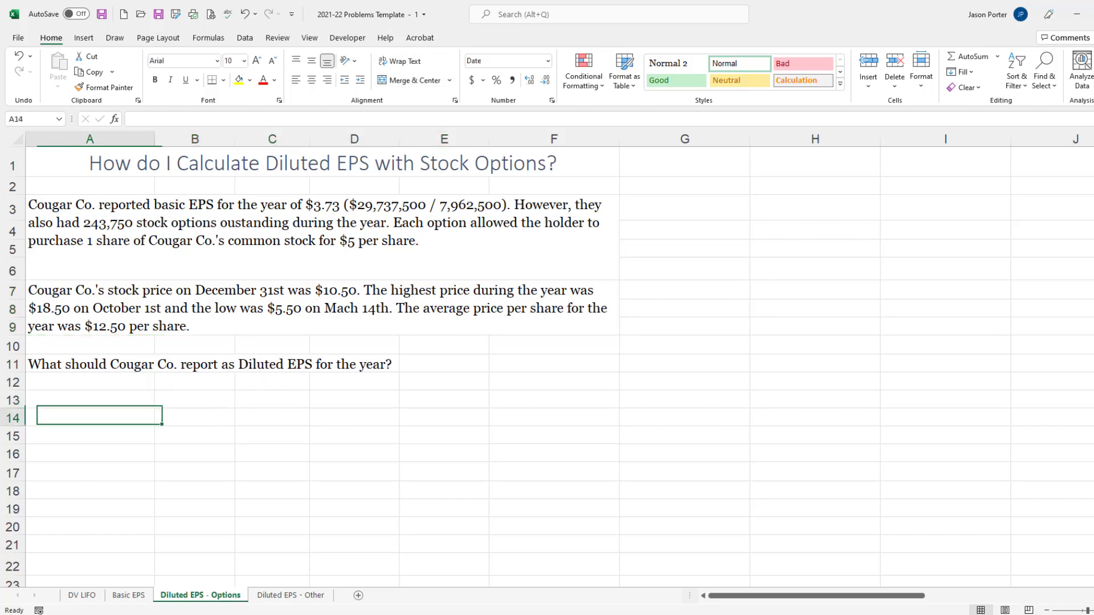
{"action": "type", "text": "Numberat"}
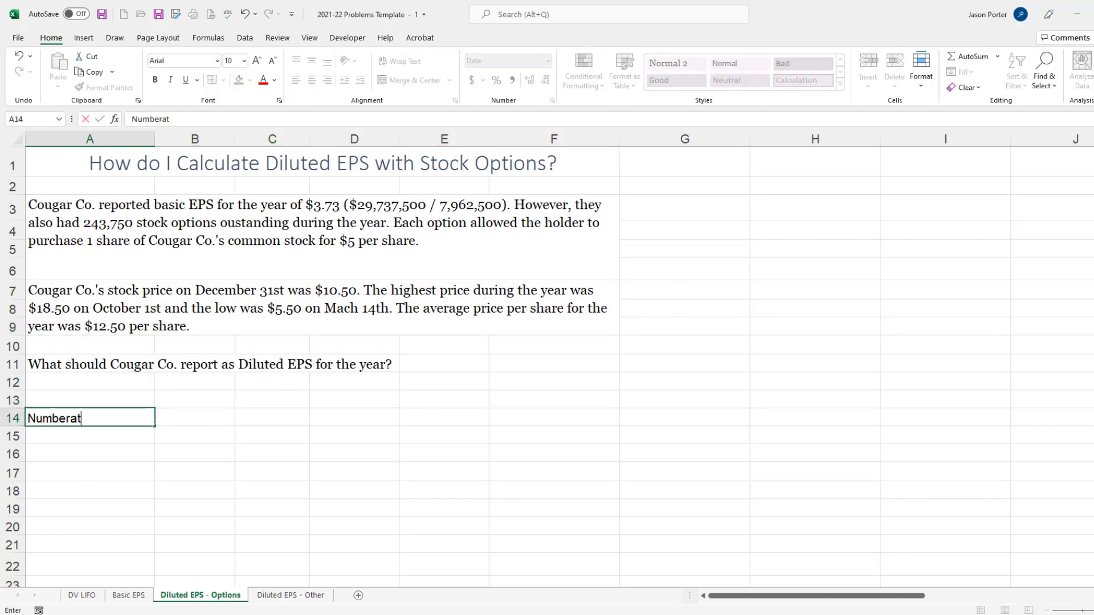
{"action": "key", "text": "BackSpace"}
{"action": "key", "text": "BackSpace"}
{"action": "key", "text": "BackSpace"}
{"action": "key", "text": "BackSpace"}
{"action": "key", "text": "BackSpace"}
{"action": "type", "text": "erator"}
{"action": "key", "text": "Return"}
{"action": "type", "text": "De"}
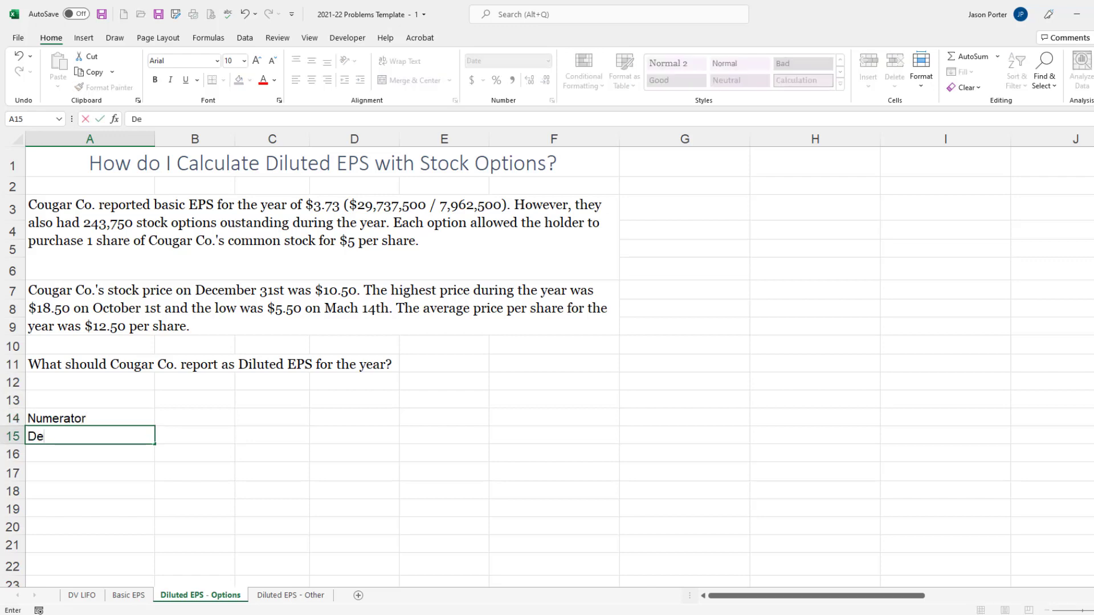
{"action": "type", "text": "nominator"}
Step: Add column headers 'Basic' in B13 and 'Change' in C13
{"action": "left_click", "coordinate": [194, 400]}
{"action": "type", "text": "Basic"}
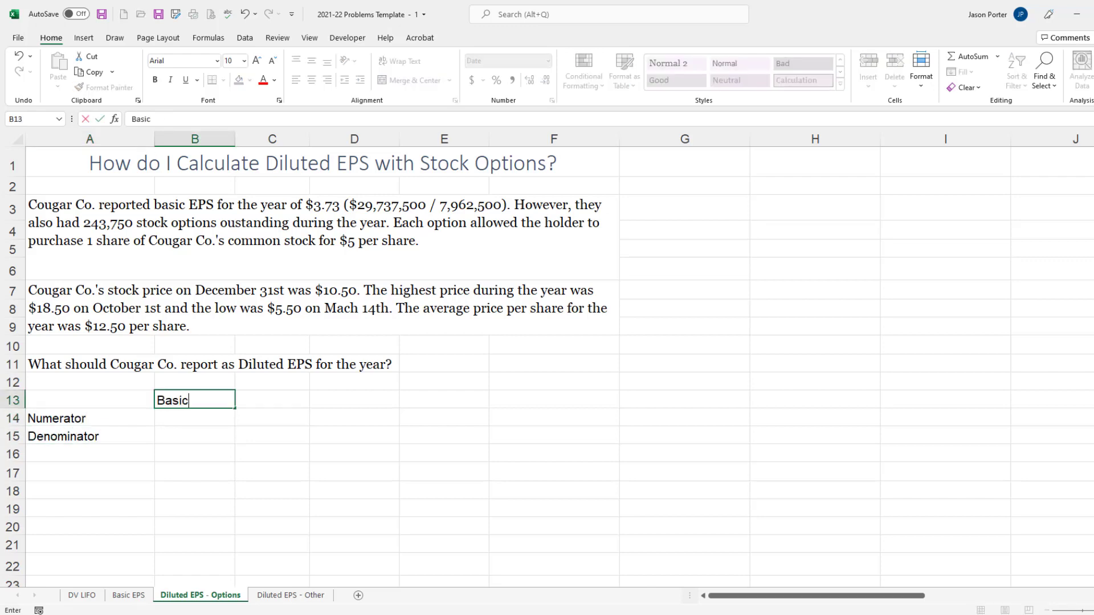
{"action": "key", "text": "Tab"}
{"action": "type", "text": "Change"}
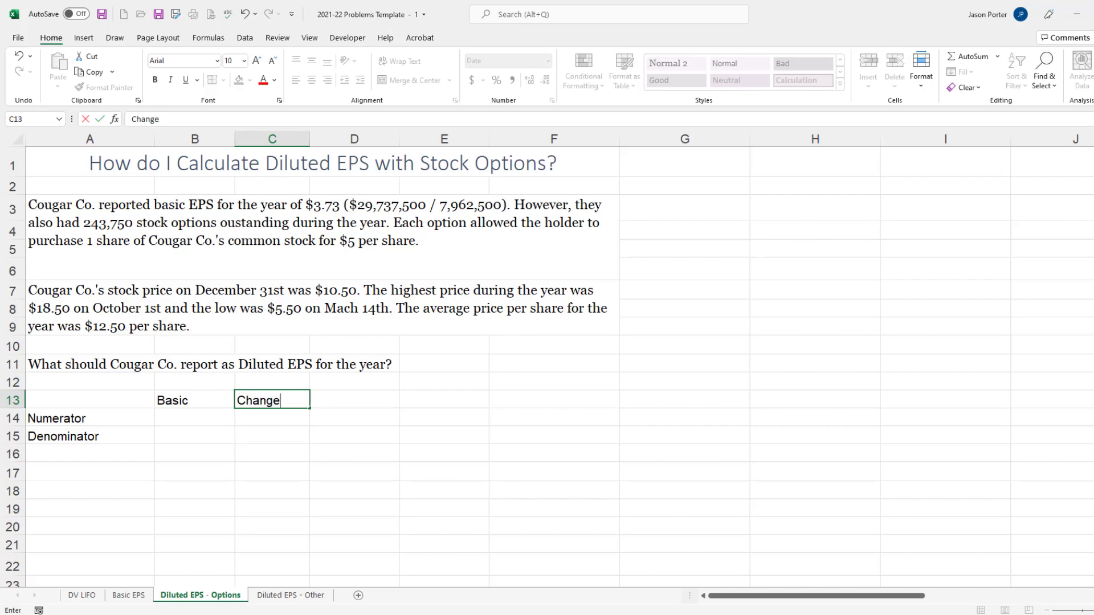
{"action": "key", "text": "Return"}
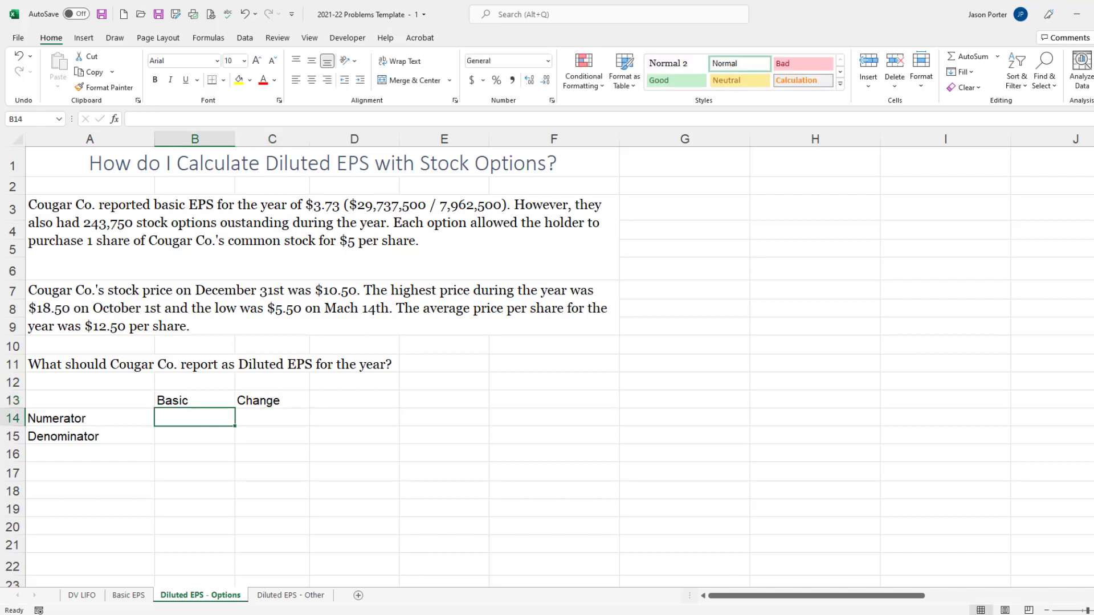
Step: Enter the basic numerator $29,737,500 in B14 and denominator 7,962,500 in B15
{"action": "type", "text": "$29,737,5"}
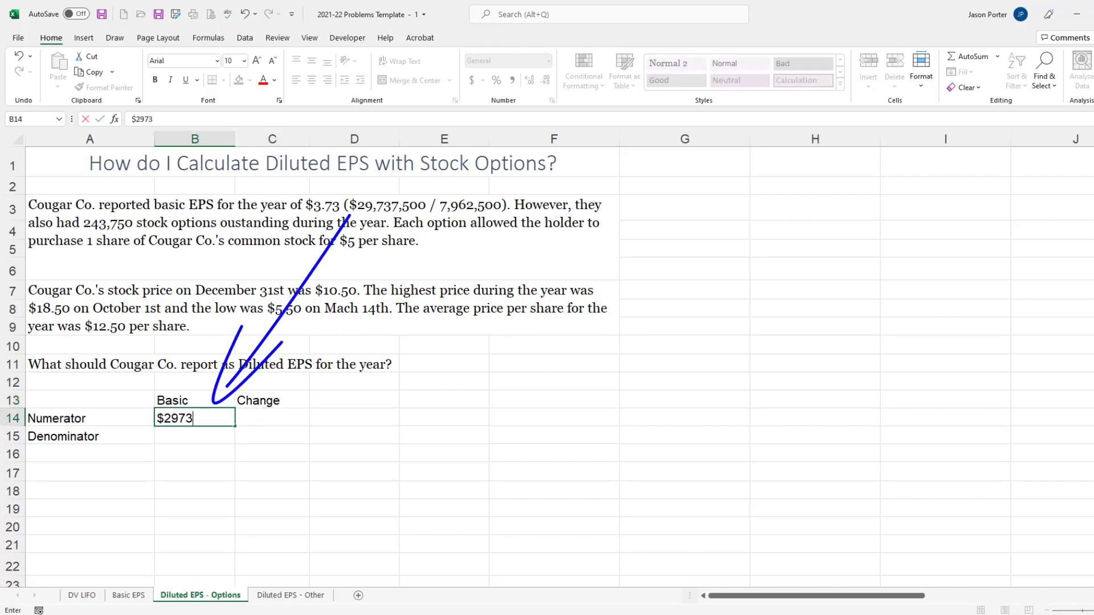
{"action": "type", "text": "00"}
{"action": "key", "text": "Return"}
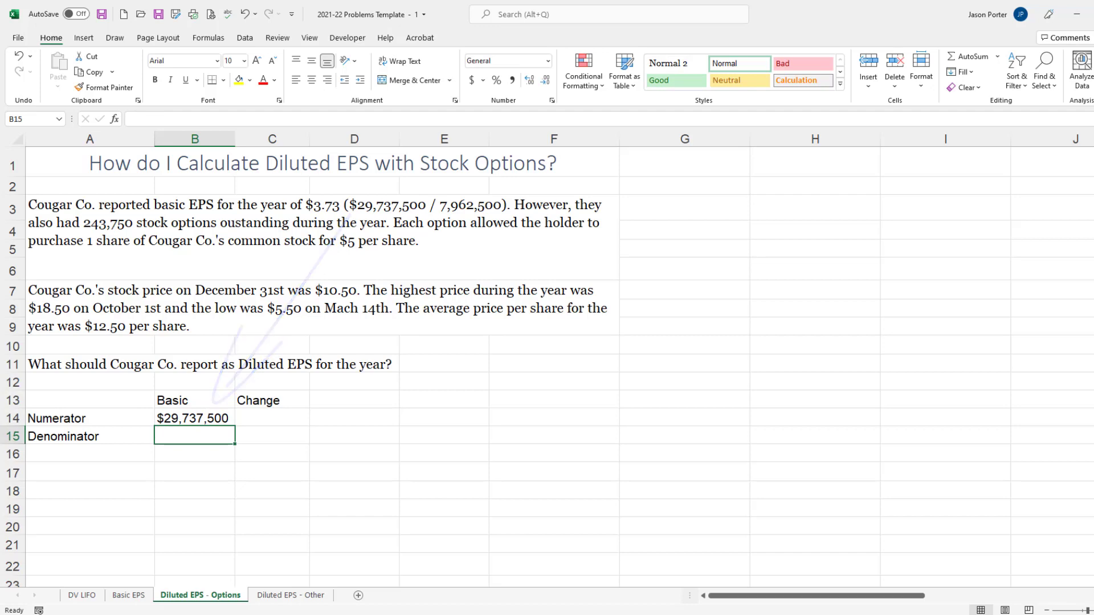
{"action": "type", "text": "7,"}
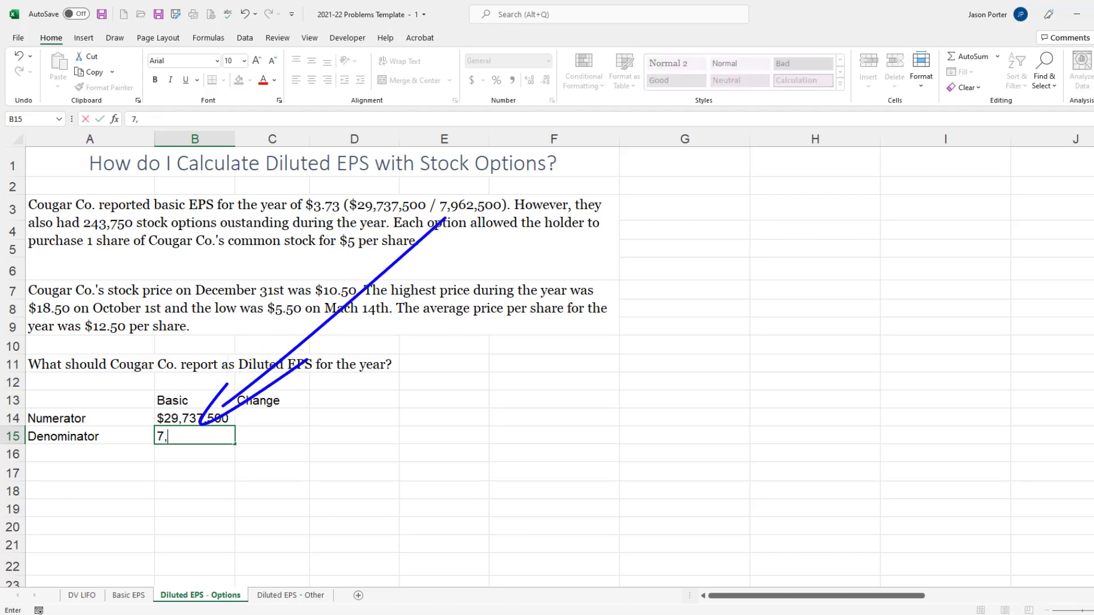
{"action": "type", "text": "962,500"}
{"action": "key", "text": "Return"}
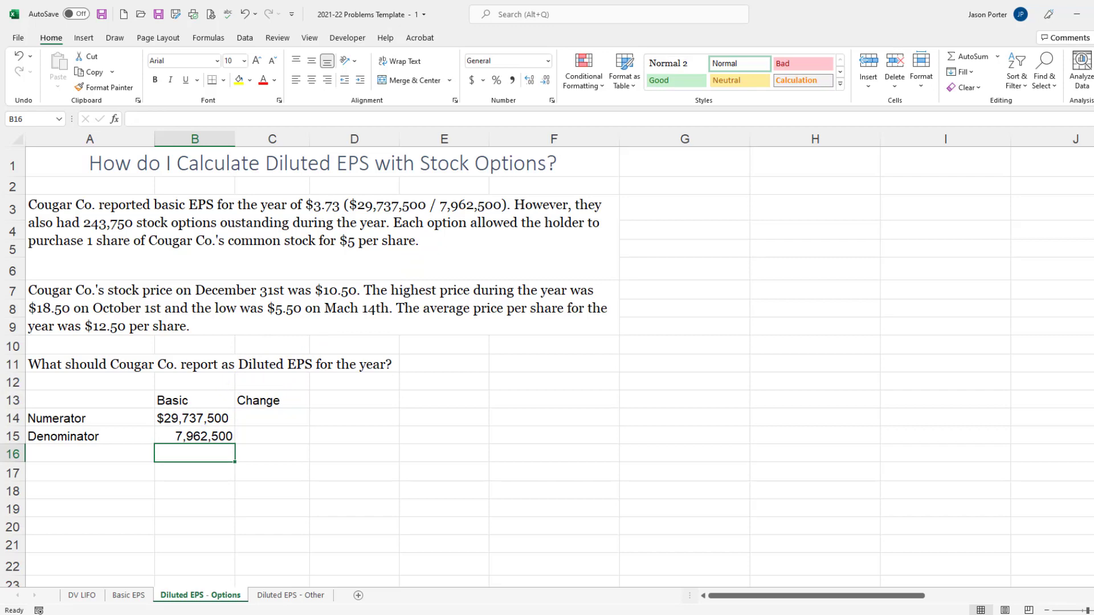
Step: Centre the Basic and Change headers in B13:C13 and add a bottom border
{"action": "left_click_drag", "start_coordinate": [195, 400], "coordinate": [272, 400]}
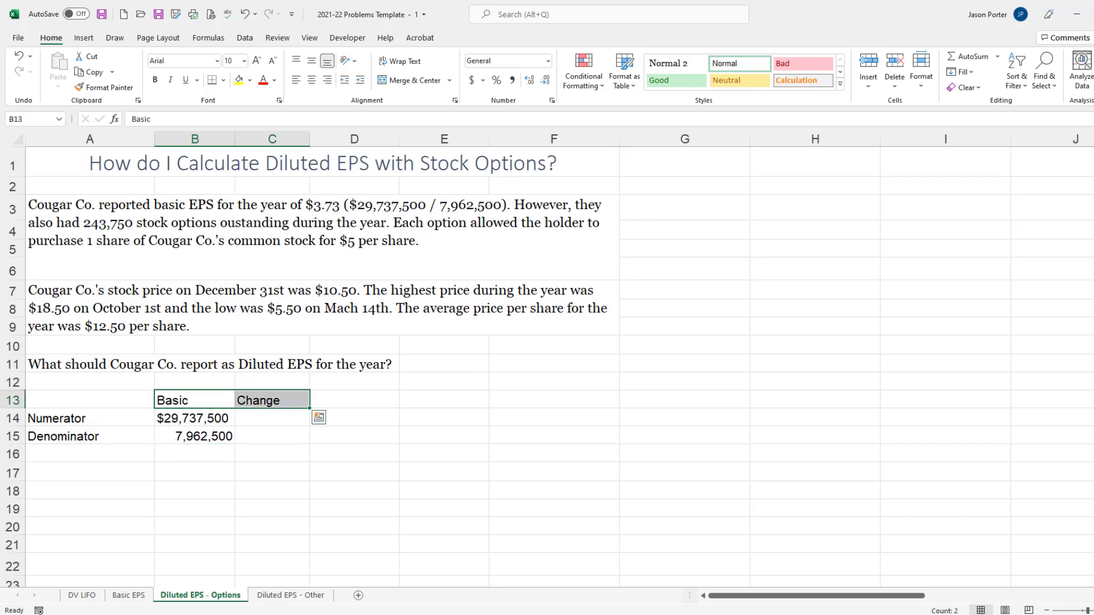
{"action": "left_click", "coordinate": [312, 80]}
{"action": "left_click_drag", "start_coordinate": [271, 473], "coordinate": [272, 491]}
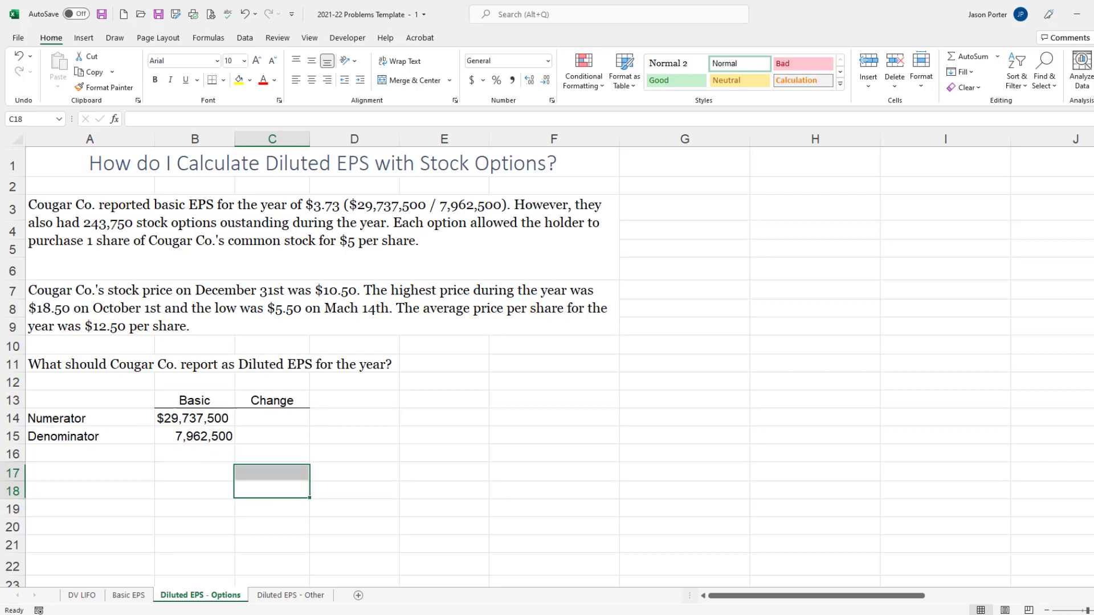
Step: Enter $0 as the numerator change in C14
{"action": "left_click", "coordinate": [272, 418]}
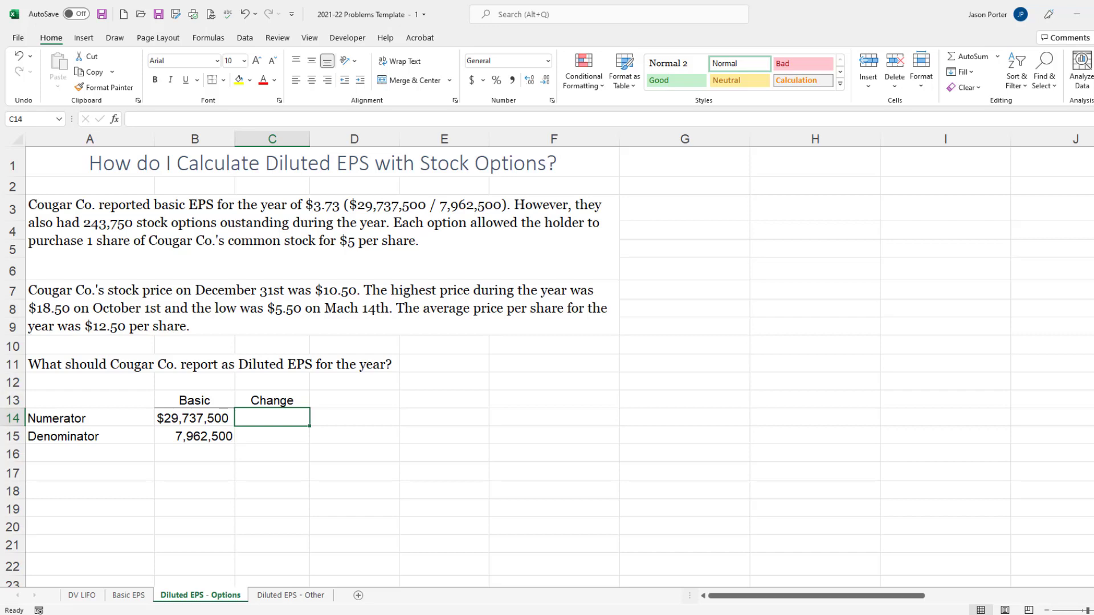
{"action": "type", "text": "$0"}
{"action": "key", "text": "Return"}
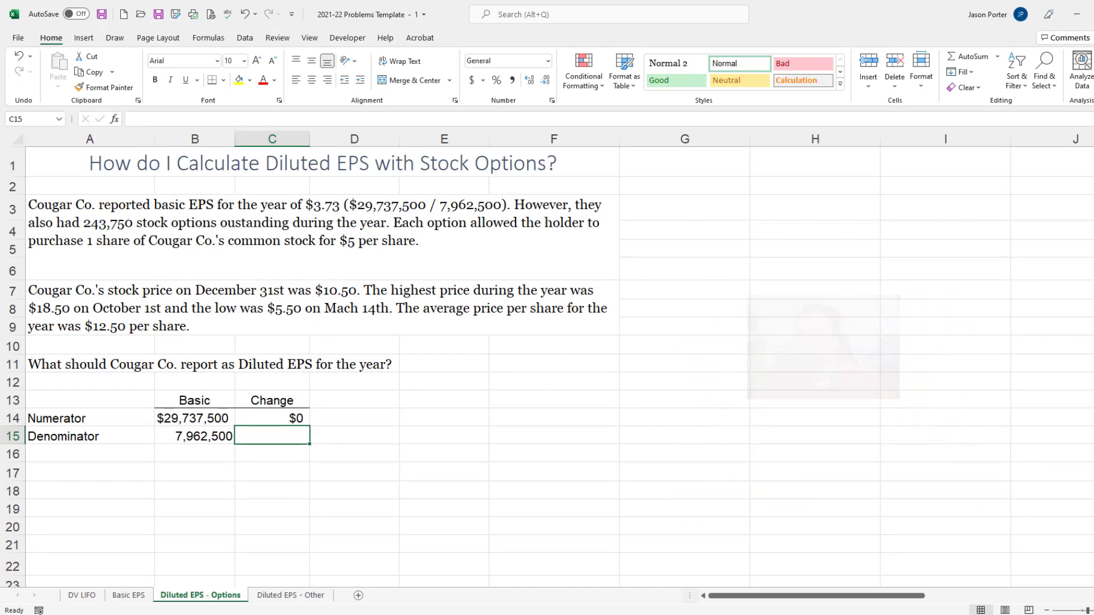
Step: Enter '1) Determine how many shares can be purchased?' in A17
{"action": "left_click", "coordinate": [89, 472]}
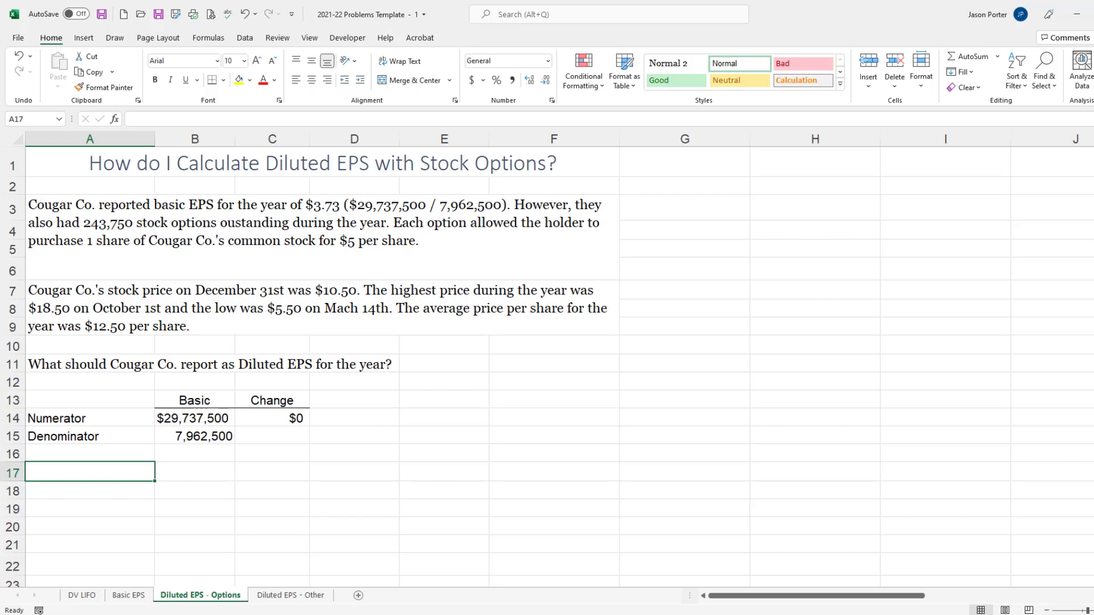
{"action": "type", "text": "1) "}
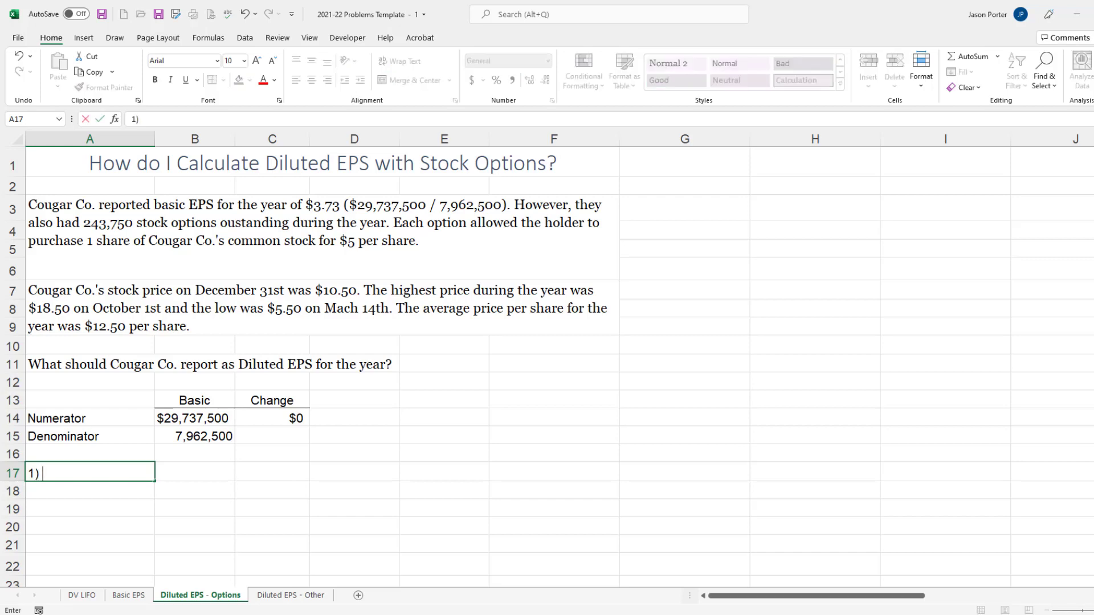
{"action": "type", "text": "Determine how many "}
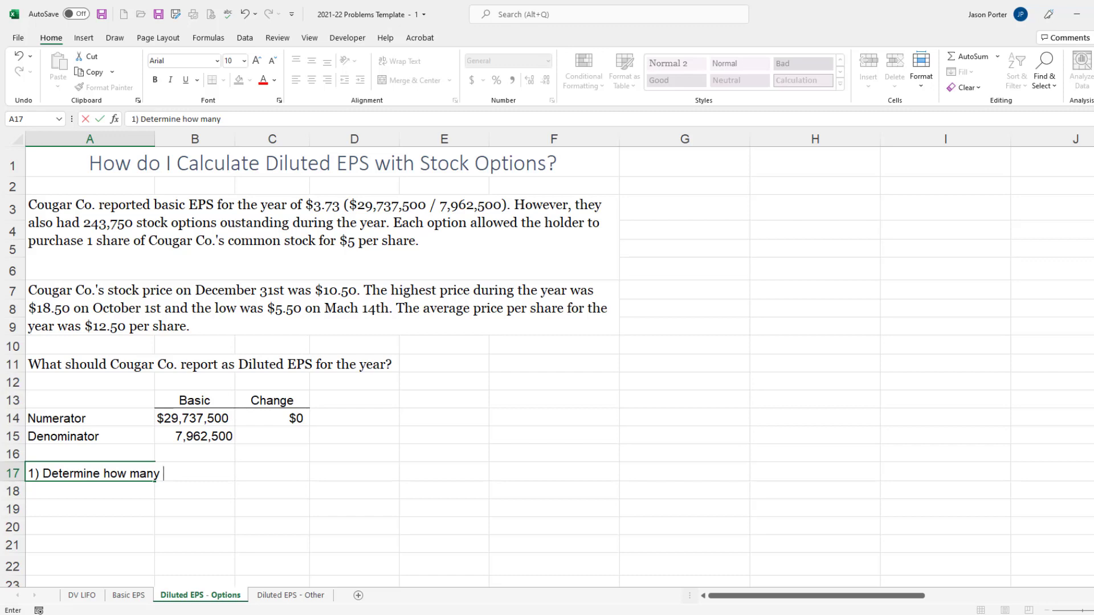
{"action": "type", "text": "shares can be"}
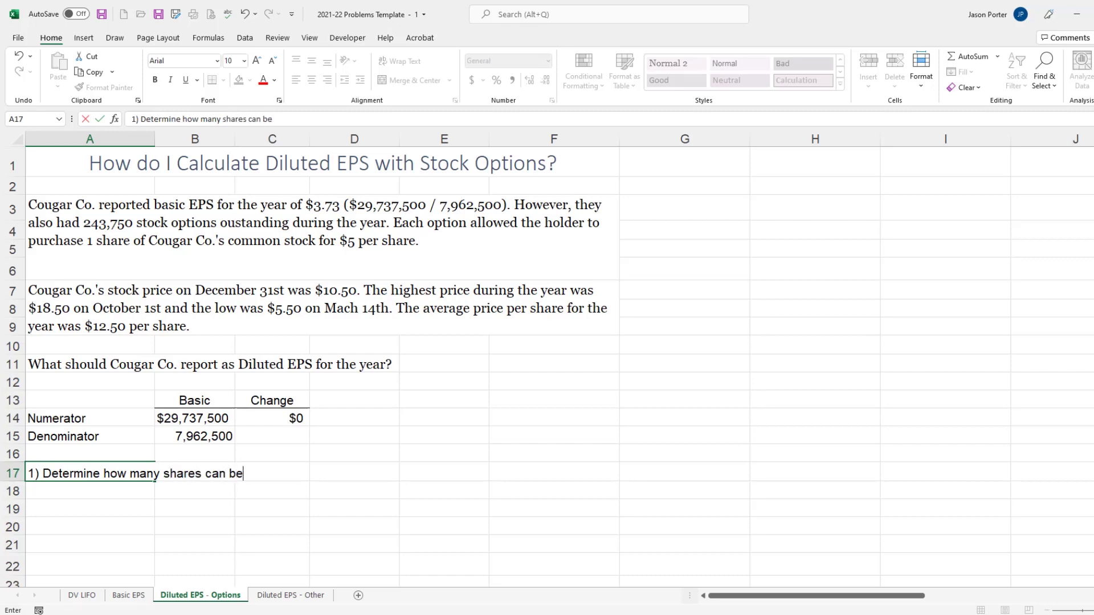
{"action": "type", "text": " purchased?"}
{"action": "left_click", "coordinate": [230, 473]}
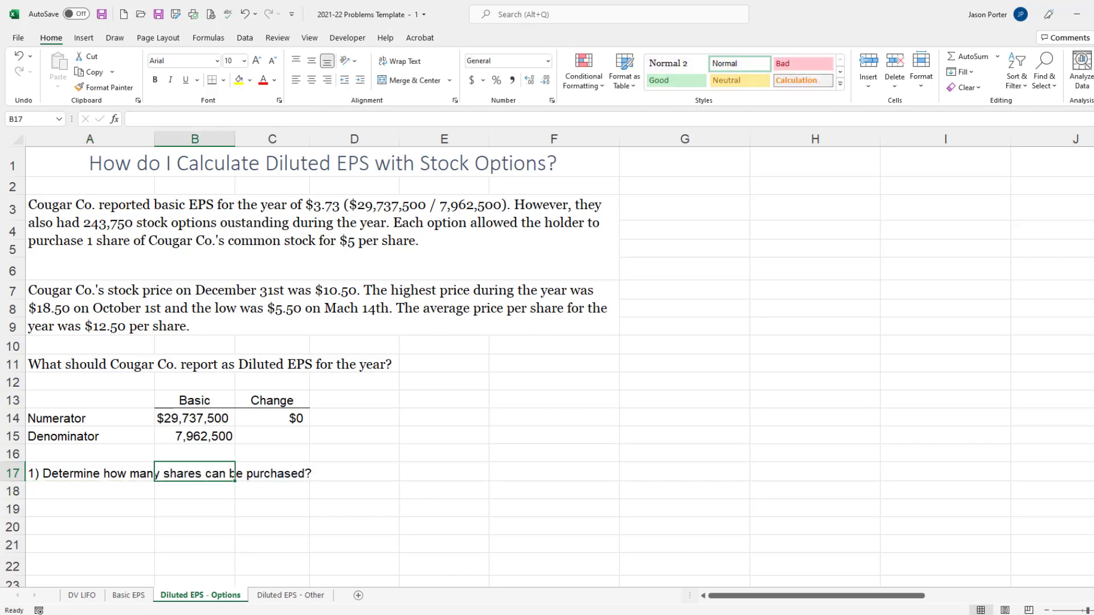
Step: Enter =243,750*1 in E17, accepting Excel's correction, to show 243,750 shares
{"action": "key", "text": "Right"}
{"action": "key", "text": "Right"}
{"action": "key", "text": "Right"}
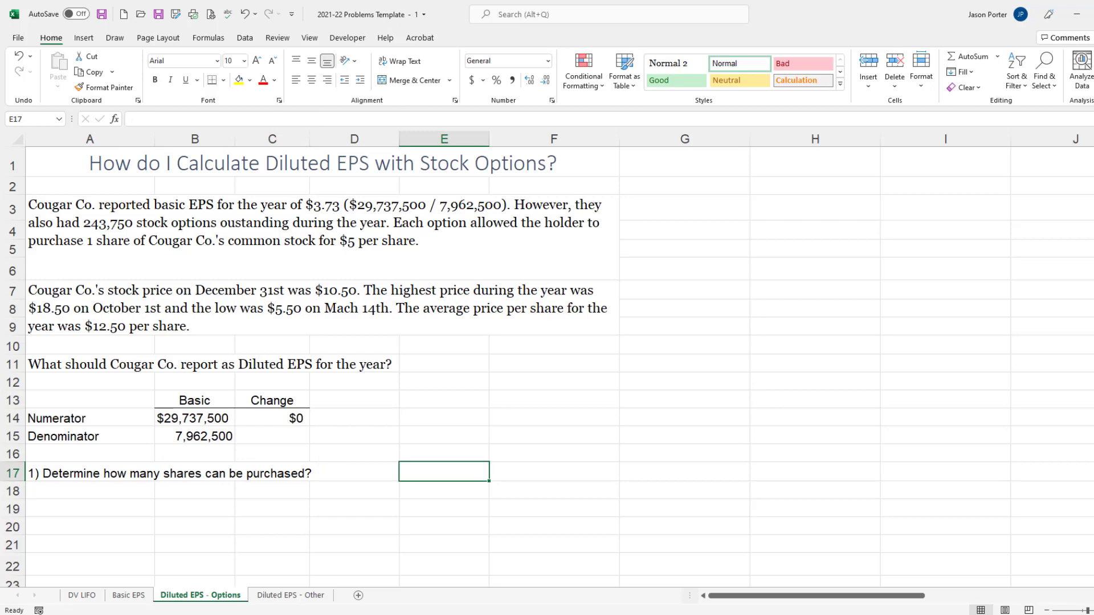
{"action": "left_click_drag", "start_coordinate": [113, 233], "coordinate": [376, 437]}
{"action": "left_click_drag", "start_coordinate": [302, 356], "coordinate": [291, 401]}
{"action": "type", "text": "243"}
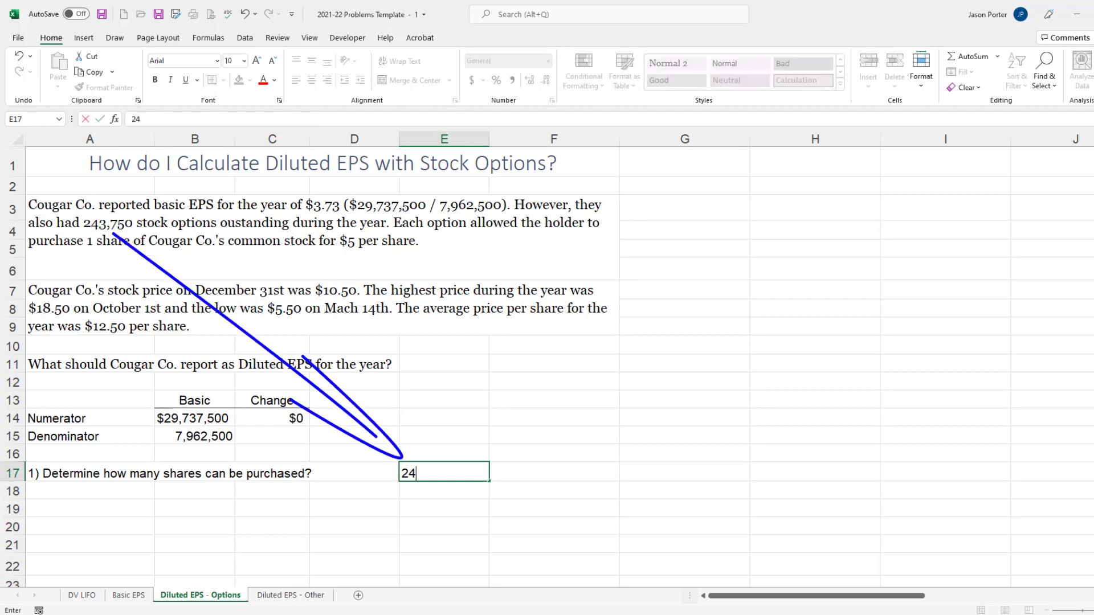
{"action": "key", "text": "BackSpace"}
{"action": "key", "text": "BackSpace"}
{"action": "key", "text": "BackSpace"}
{"action": "type", "text": "=243"}
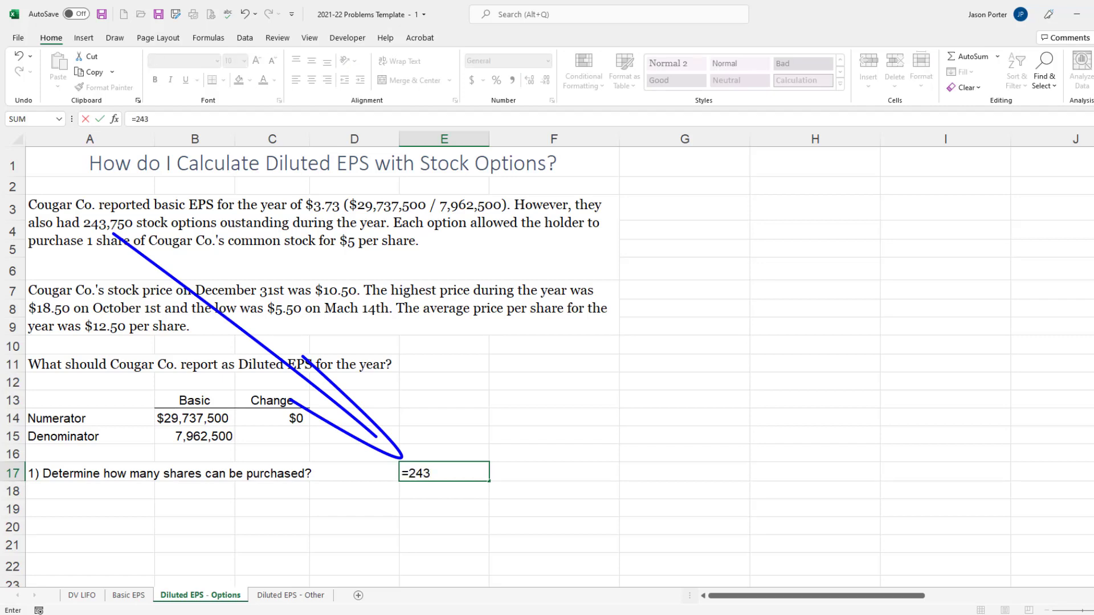
{"action": "type", "text": ",750*1"}
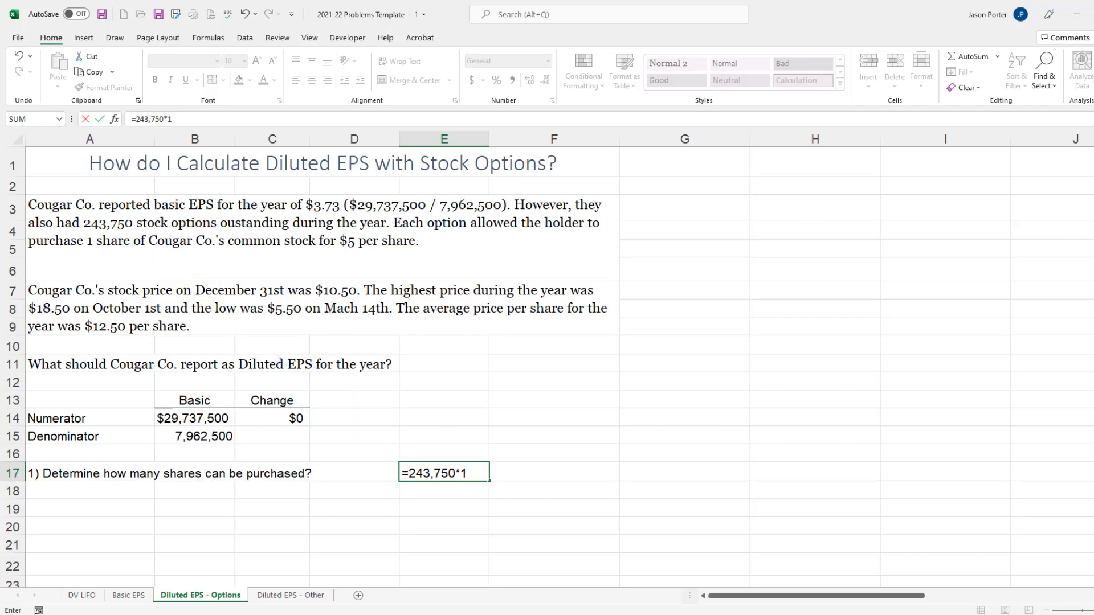
{"action": "key", "text": "Return"}
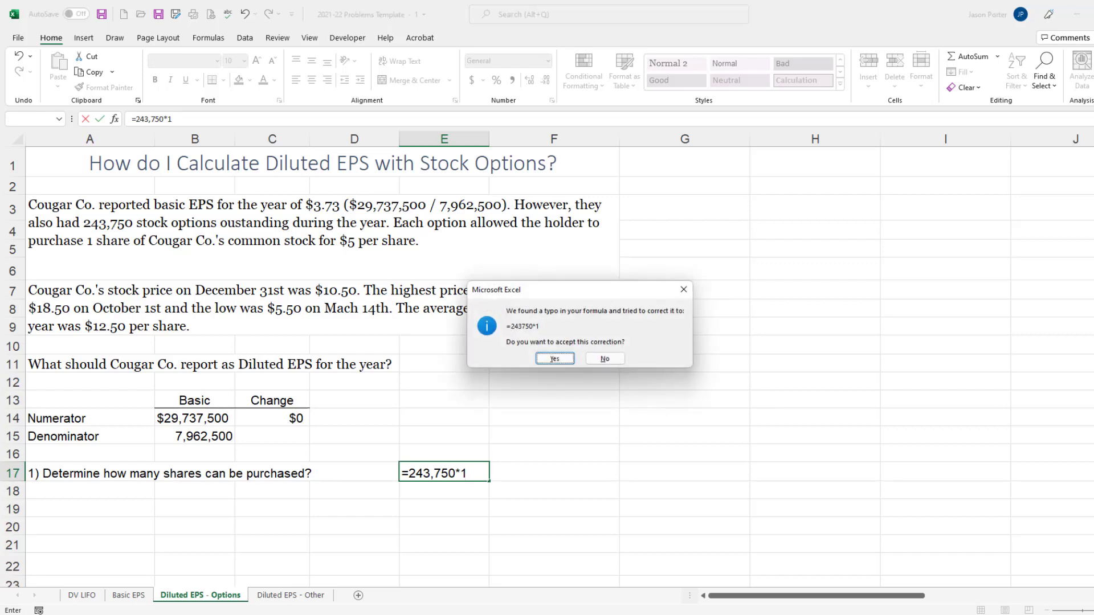
{"action": "key", "text": "Return"}
Step: Add step 2 'Determine how much cash you will get from the options', removing question marks from steps 1 and 2
{"action": "type", "text": "2) Determi"}
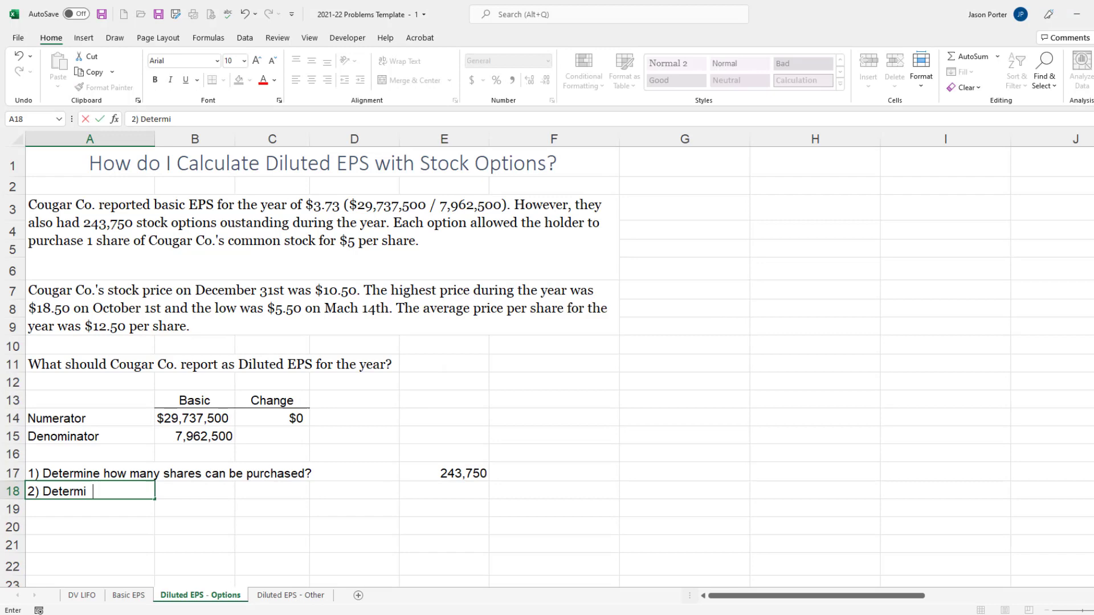
{"action": "type", "text": "ne how much ca"}
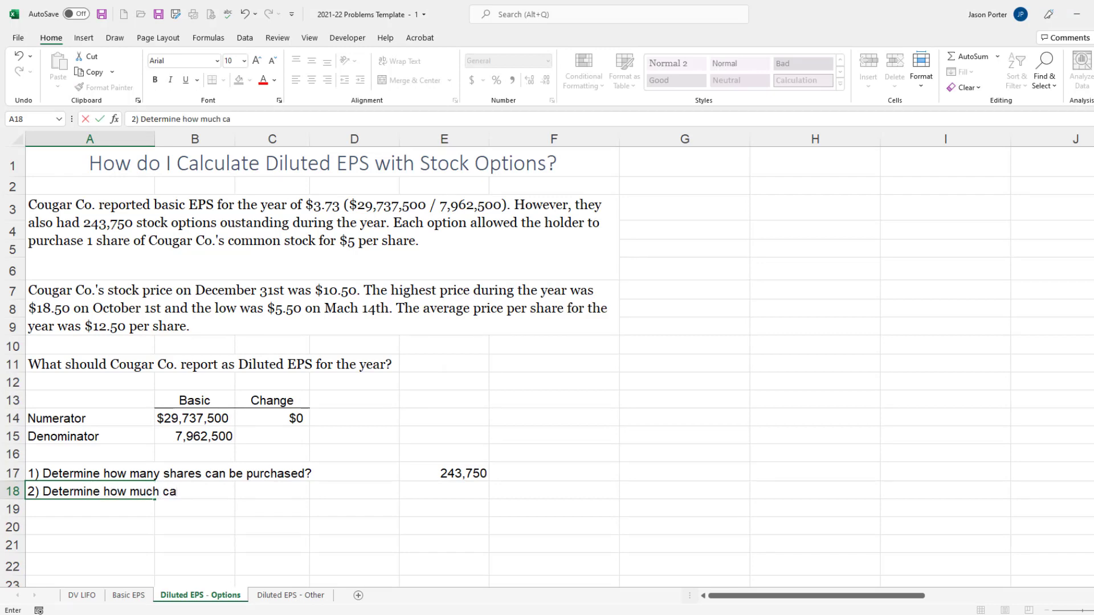
{"action": "type", "text": "sh you will get"}
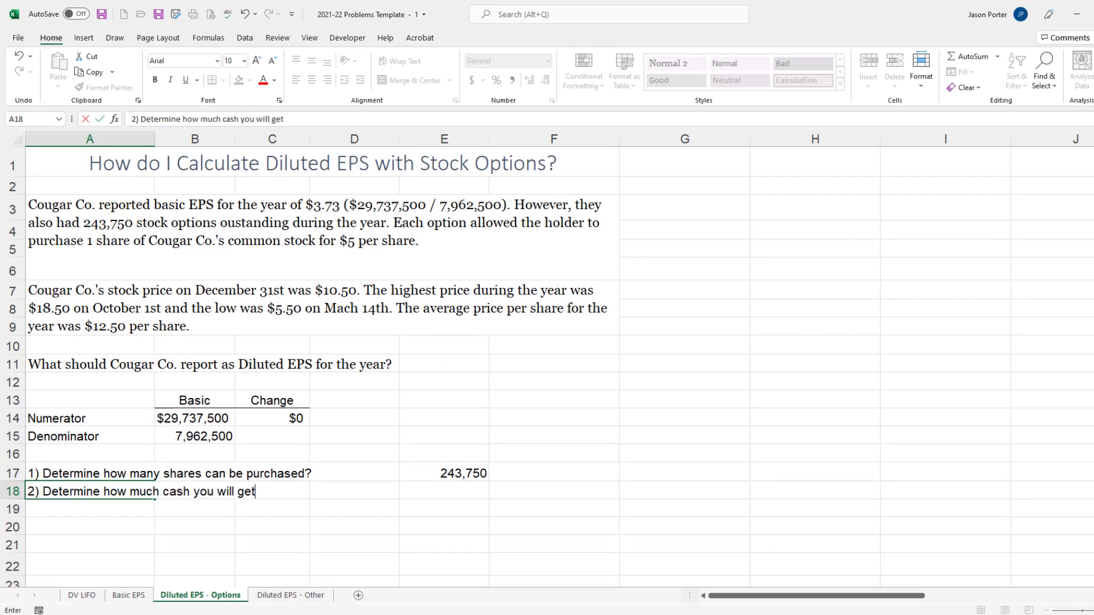
{"action": "type", "text": " from the options?"}
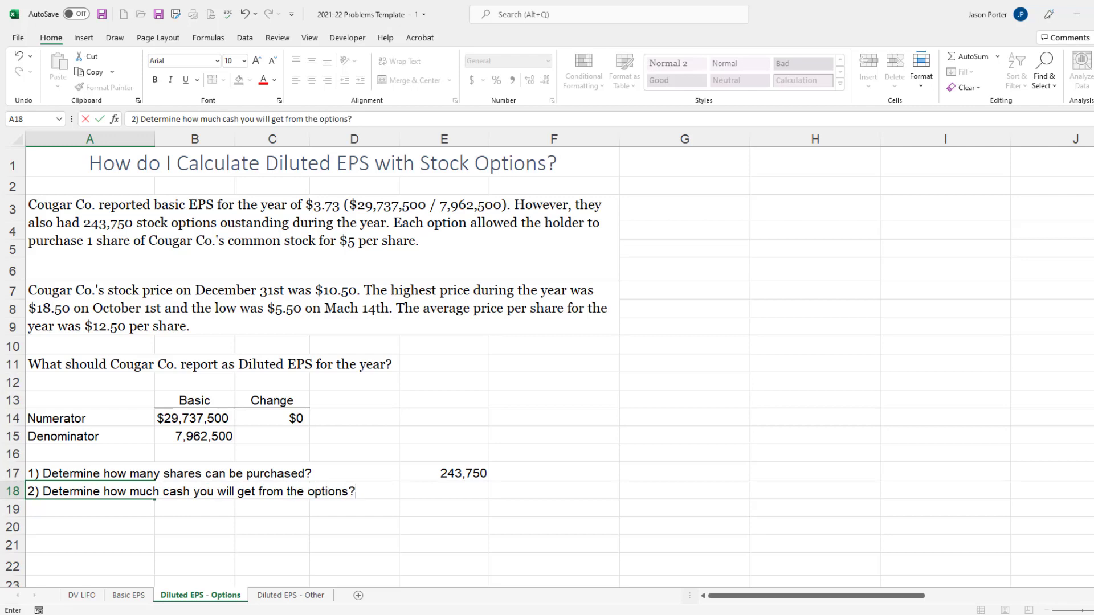
{"action": "key", "text": "BackSpace"}
{"action": "left_click", "coordinate": [89, 473]}
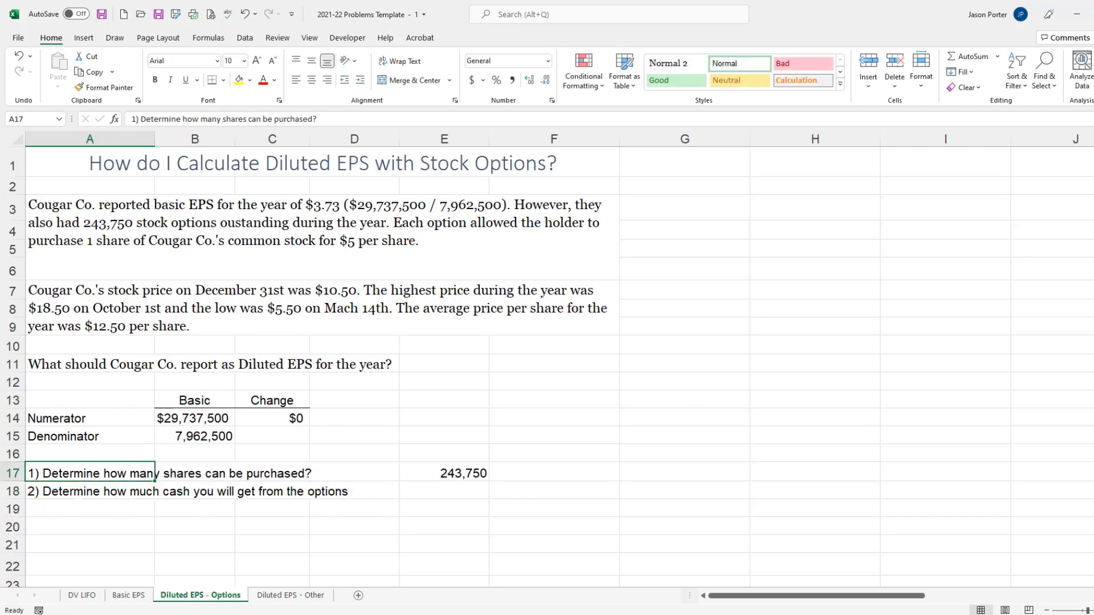
{"action": "key", "text": "F2"}
{"action": "key", "text": "BackSpace"}
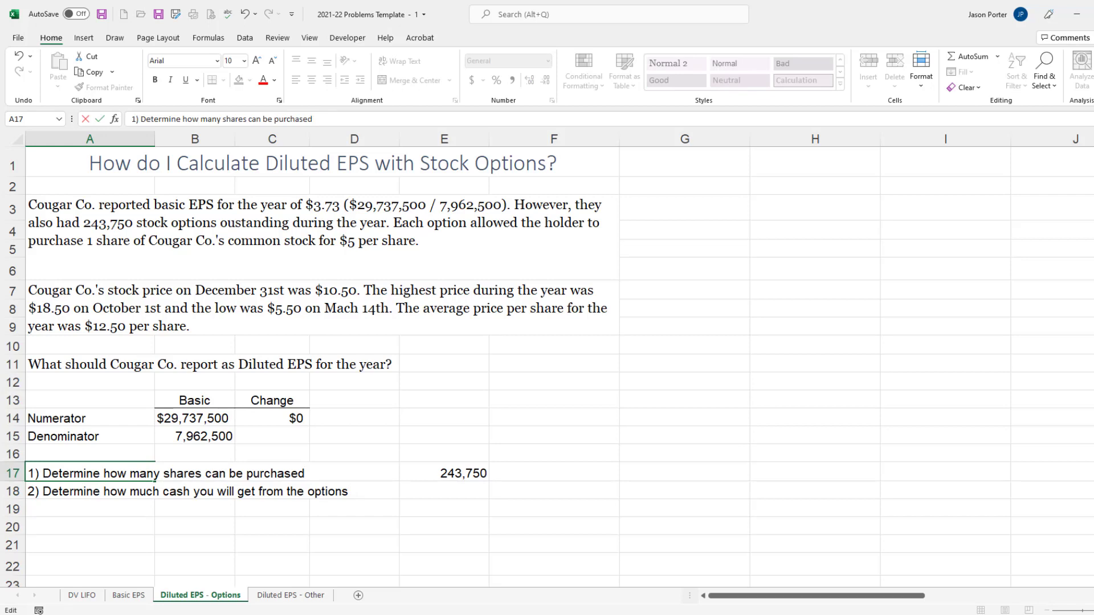
{"action": "key", "text": "Return"}
{"action": "key", "text": "Return"}
Step: Pull the 243,750 share count into B19 with =E17 and enter the $5 exercise price in B20
{"action": "key", "text": "Right"}
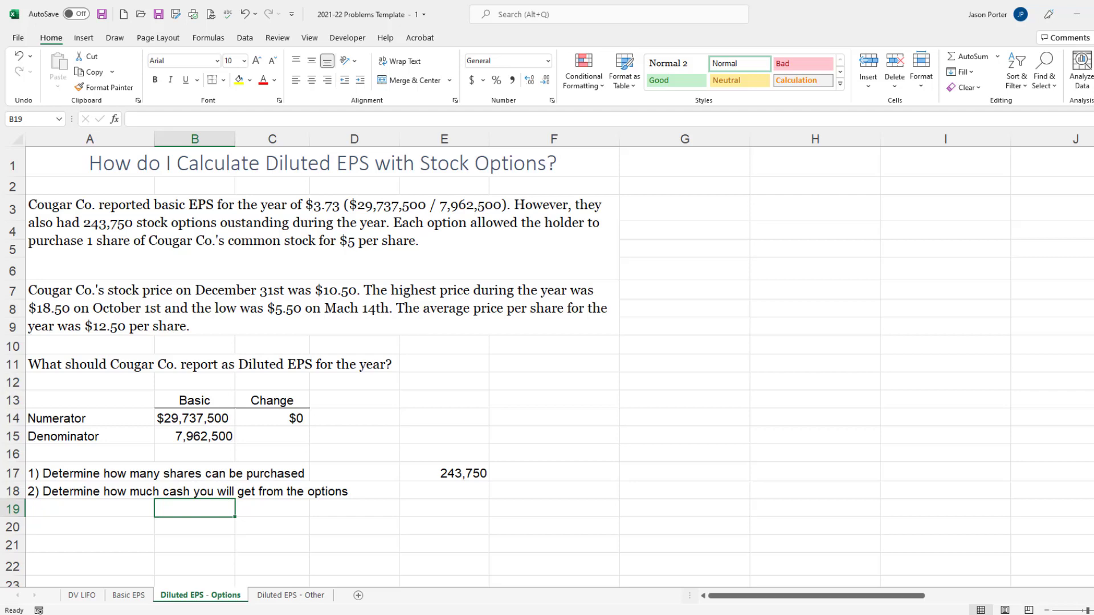
{"action": "type", "text": "="}
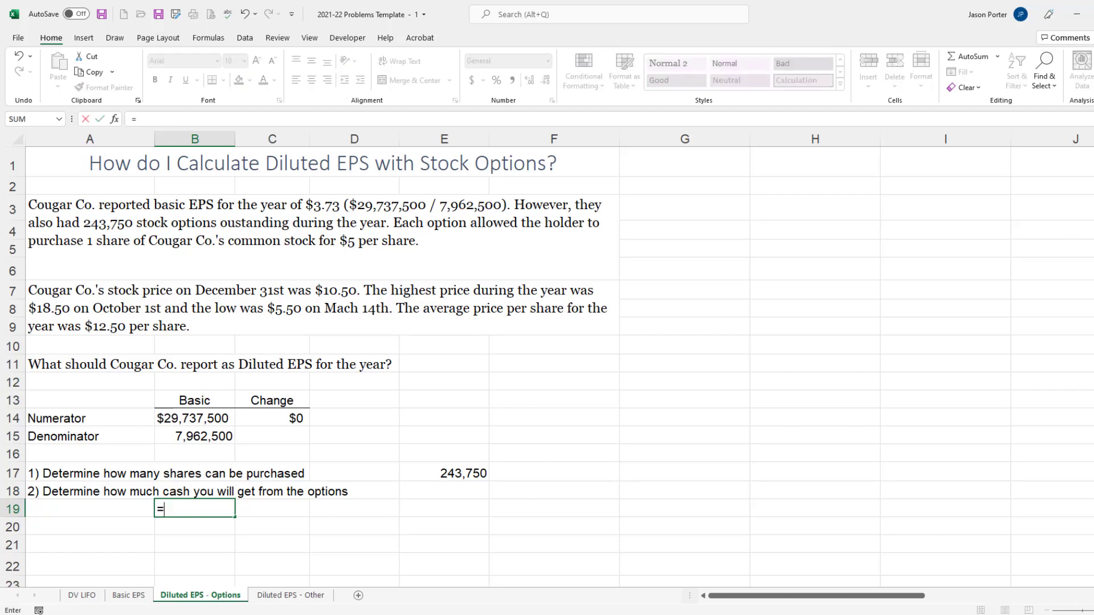
{"action": "left_click", "coordinate": [445, 473]}
{"action": "key", "text": "Return"}
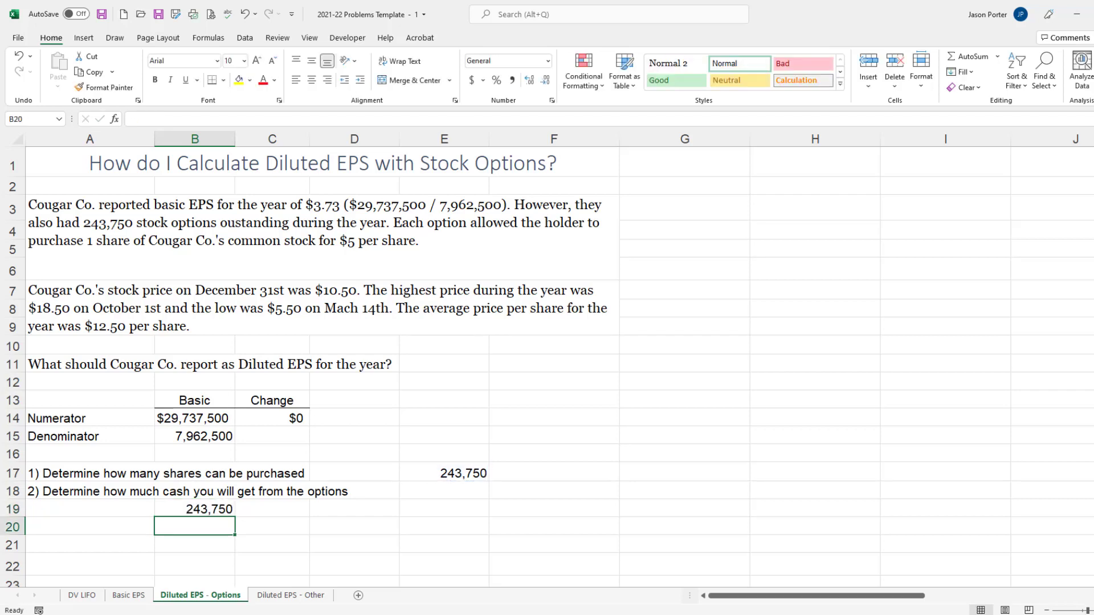
{"action": "type", "text": "$5"}
{"action": "left_click_drag", "start_coordinate": [339, 248], "coordinate": [221, 487]}
{"action": "left_click_drag", "start_coordinate": [276, 419], "coordinate": [212, 510]}
{"action": "key", "text": "Return"}
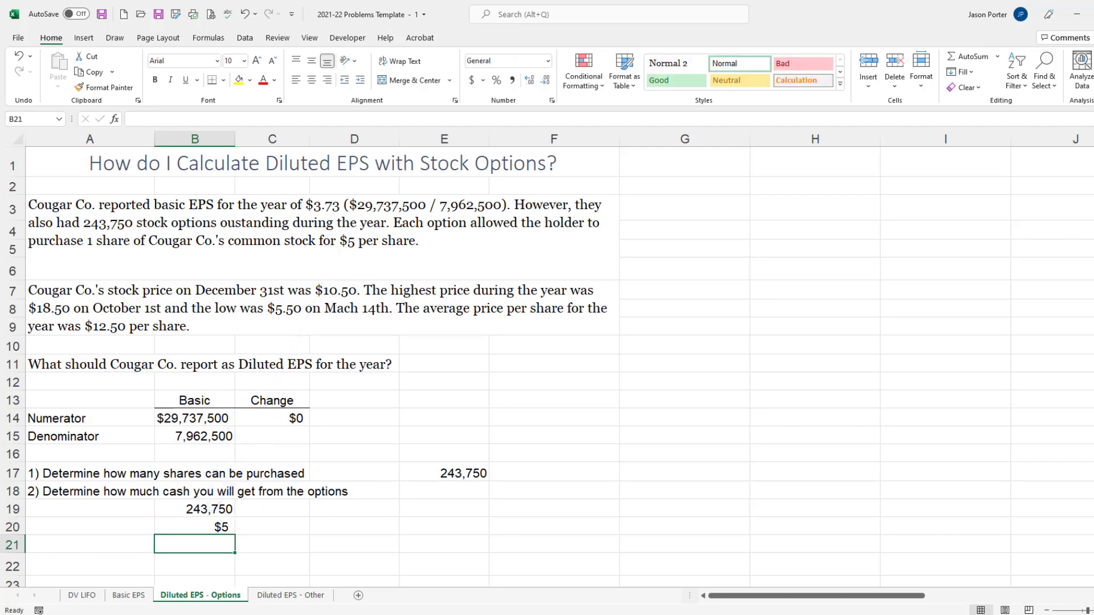
Step: Compute the option cash in B21 as =B19*B20, giving $1,218,750
{"action": "left_click", "coordinate": [224, 79]}
{"action": "key", "text": "Escape"}
{"action": "type", "text": "="}
{"action": "left_click", "coordinate": [194, 509]}
{"action": "type", "text": "*"}
{"action": "key", "text": "BackSpace"}
{"action": "type", "text": "*"}
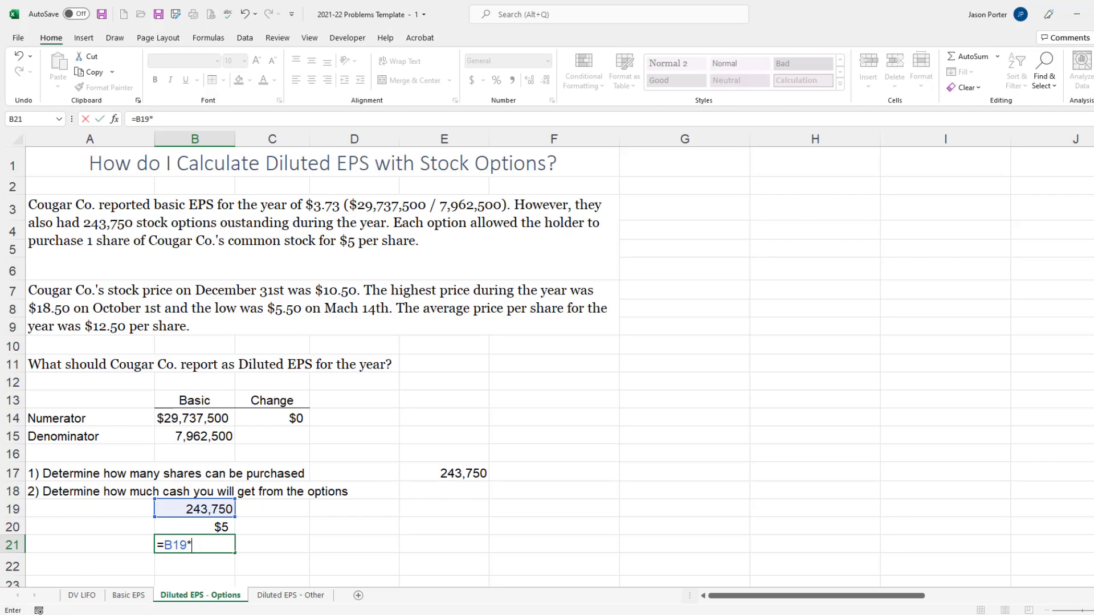
{"action": "key", "text": "Up"}
{"action": "key", "text": "Return"}
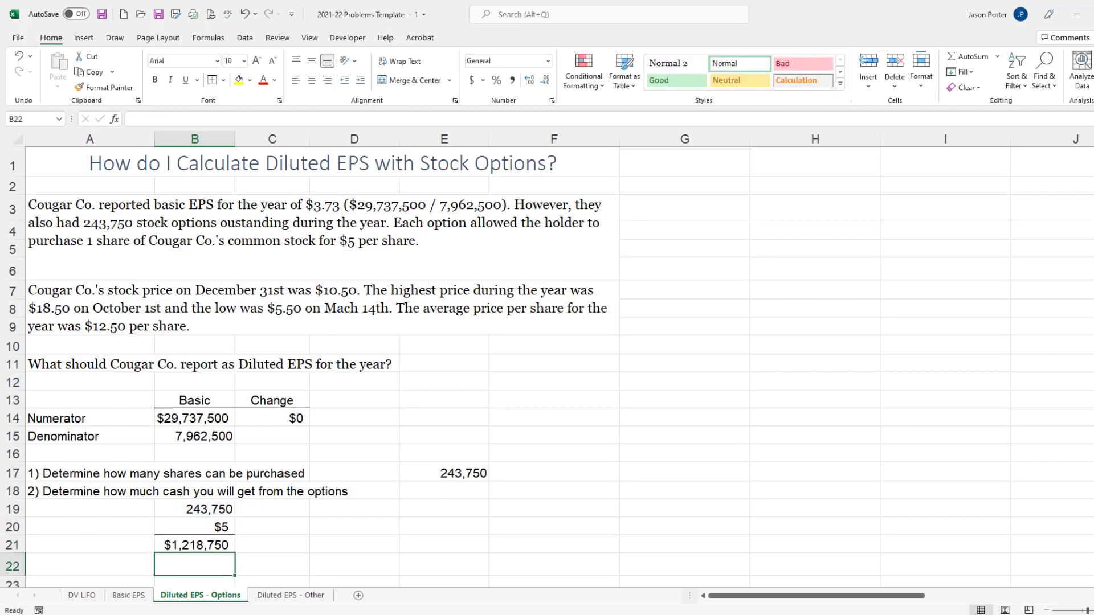
Step: Show the $1,218,750 cash as step 2's answer in E18 with =B21
{"action": "mouse_move", "coordinate": [194, 520]}
{"action": "left_mouse_down"}
{"action": "mouse_move", "coordinate": [144, 540]}
{"action": "mouse_move", "coordinate": [251, 541]}
{"action": "mouse_move", "coordinate": [169, 521]}
{"action": "left_mouse_up"}
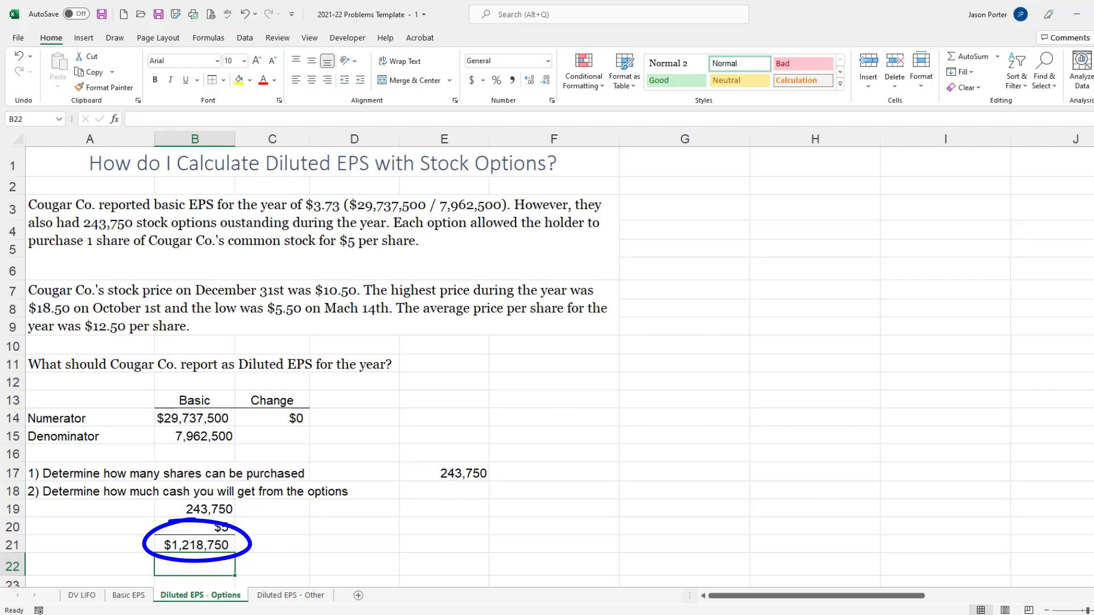
{"action": "left_click", "coordinate": [443, 490]}
{"action": "type", "text": "="}
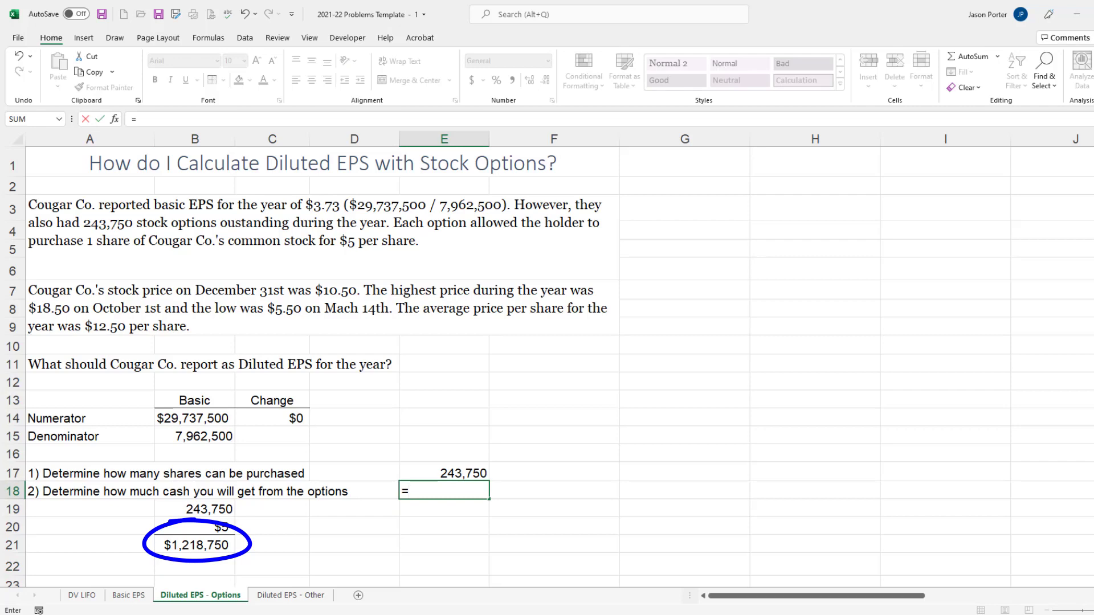
{"action": "type", "text": "B21"}
{"action": "key", "text": "Return"}
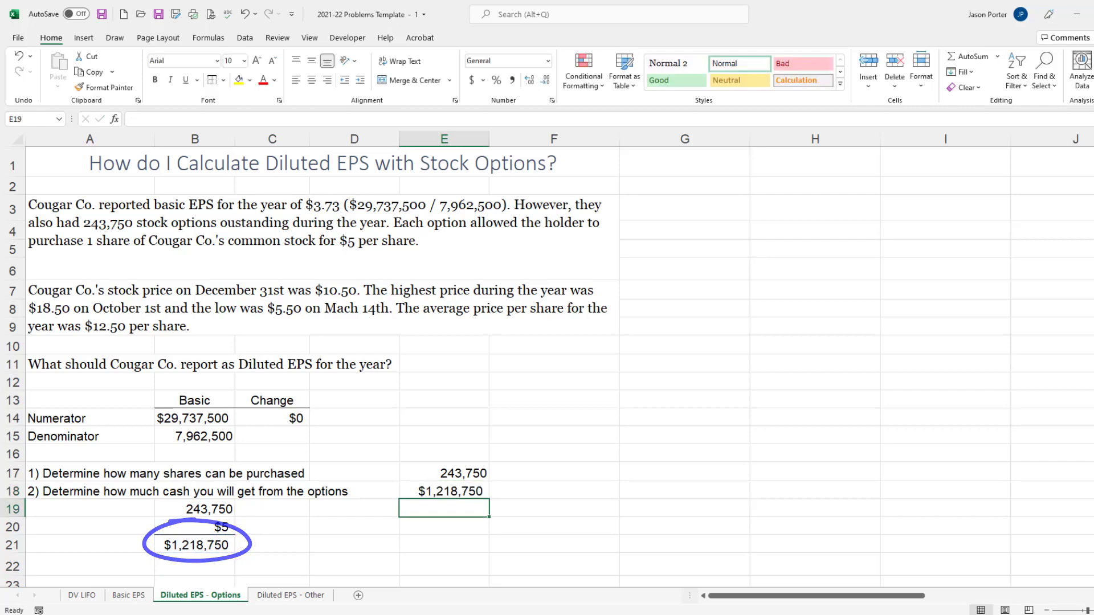
Step: Begin typing the step 3 label 'Determine how many share we could acquire' in column A
{"action": "key", "text": "Down"}
{"action": "key", "text": "Down"}
{"action": "key", "text": "Down"}
{"action": "key", "text": "Left"}
{"action": "key", "text": "Left"}
{"action": "key", "text": "Left"}
{"action": "key", "text": "Left"}
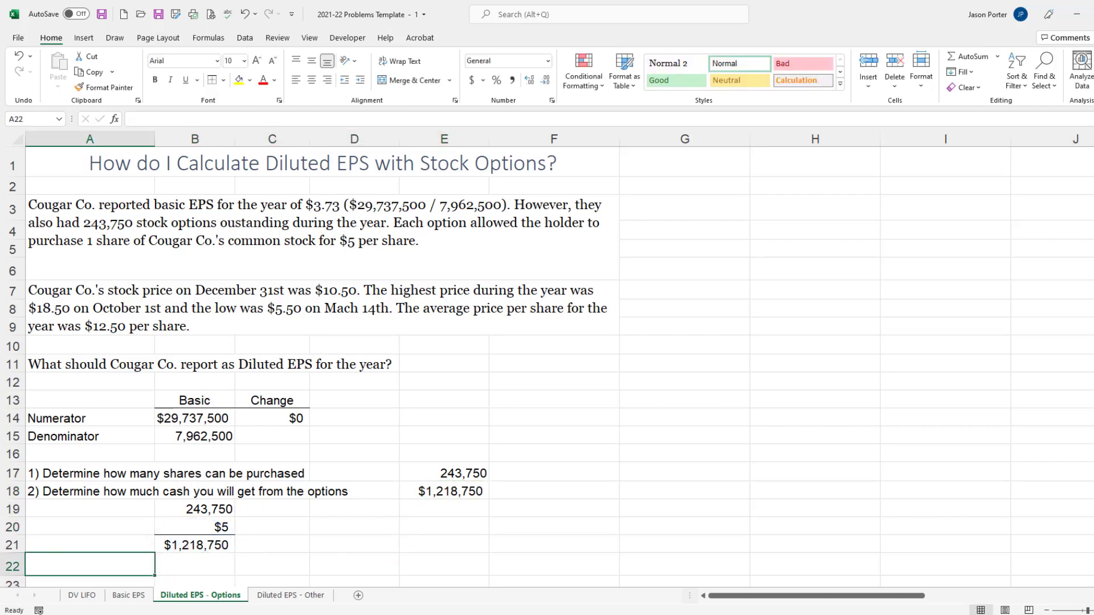
{"action": "type", "text": "3) Detere"}
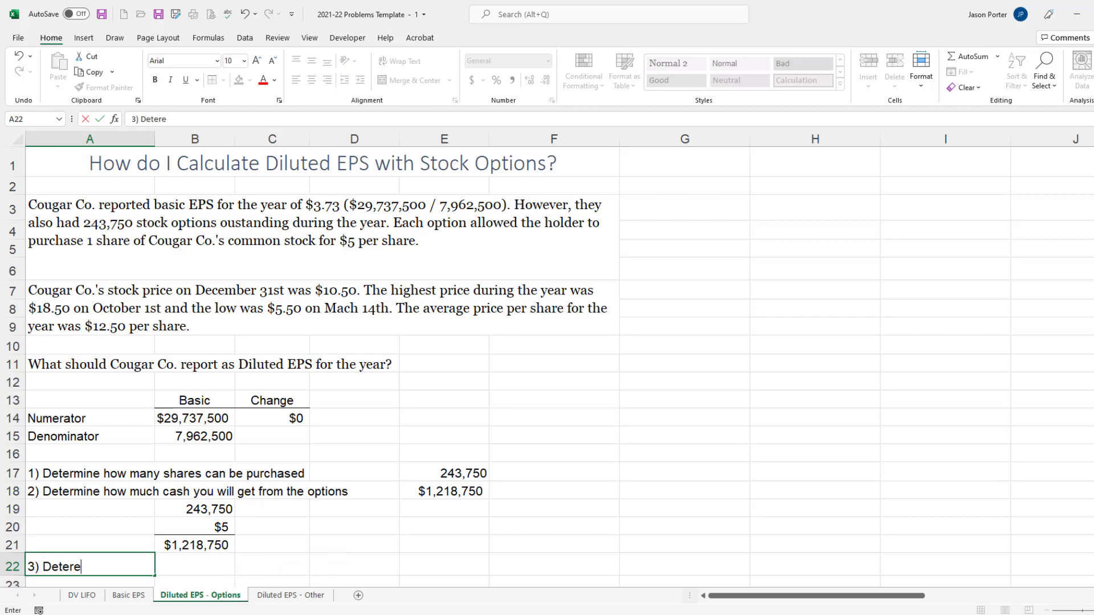
{"action": "key", "text": "BackSpace"}
{"action": "type", "text": "mine how many shar"}
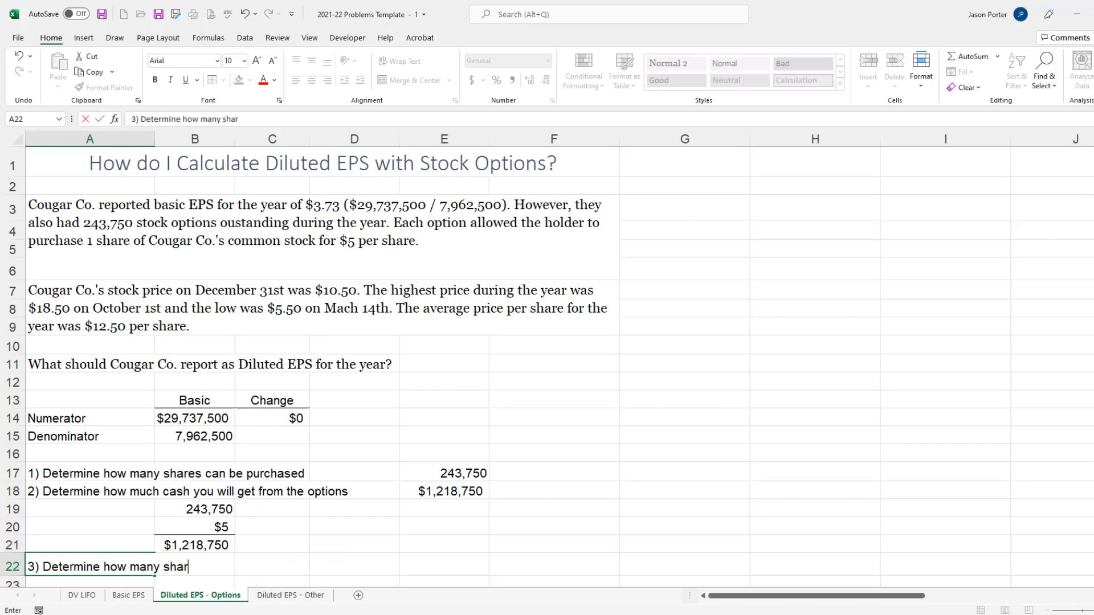
{"action": "type", "text": "e we could "}
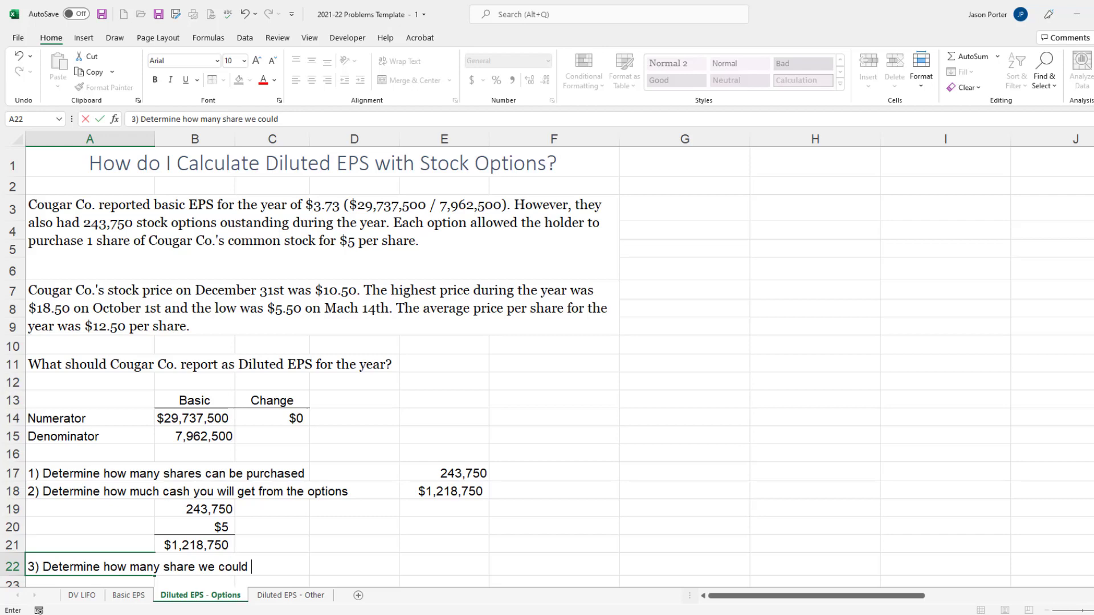
{"action": "type", "text": "acquire"}
Step: Confirm the step 3 label and carry the $1,218,750 cash into B23 with =B21
{"action": "key", "text": "Return"}
{"action": "mouse_move", "coordinate": [198, 493]}
{"action": "left_mouse_down"}
{"action": "mouse_move", "coordinate": [157, 504]}
{"action": "mouse_move", "coordinate": [249, 523]}
{"action": "mouse_move", "coordinate": [169, 495]}
{"action": "left_mouse_up"}
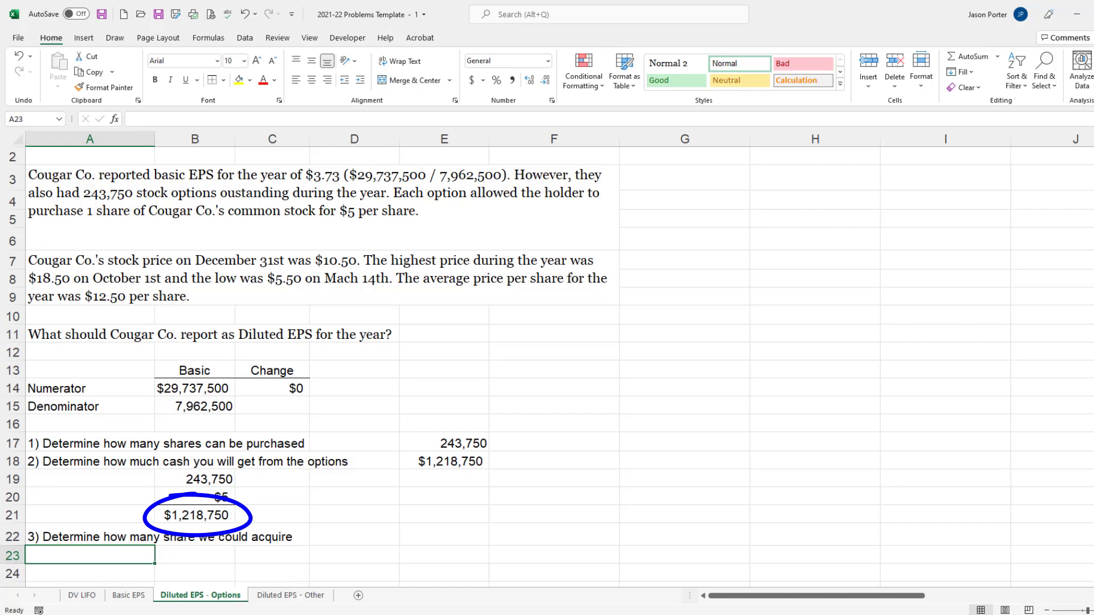
{"action": "left_click", "coordinate": [195, 555]}
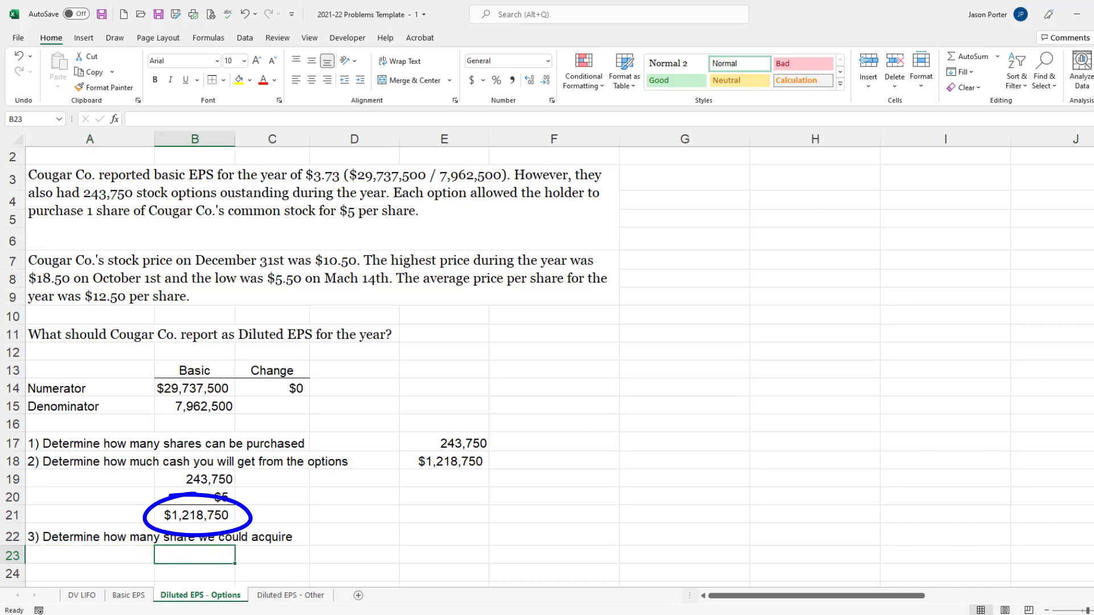
{"action": "type", "text": "="}
{"action": "key", "text": "Up"}
{"action": "key", "text": "Up"}
{"action": "key", "text": "Return"}
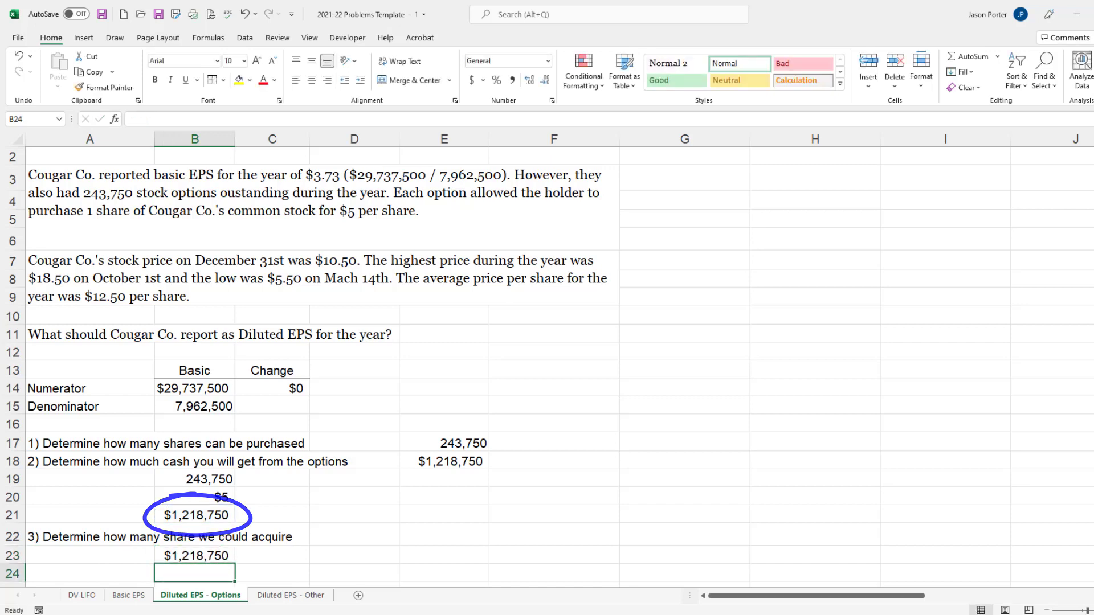
Step: Enter the $12.50 average price in B24, after marking the $10.50, $18.50 and $5.50 prices
{"action": "left_click", "coordinate": [89, 573]}
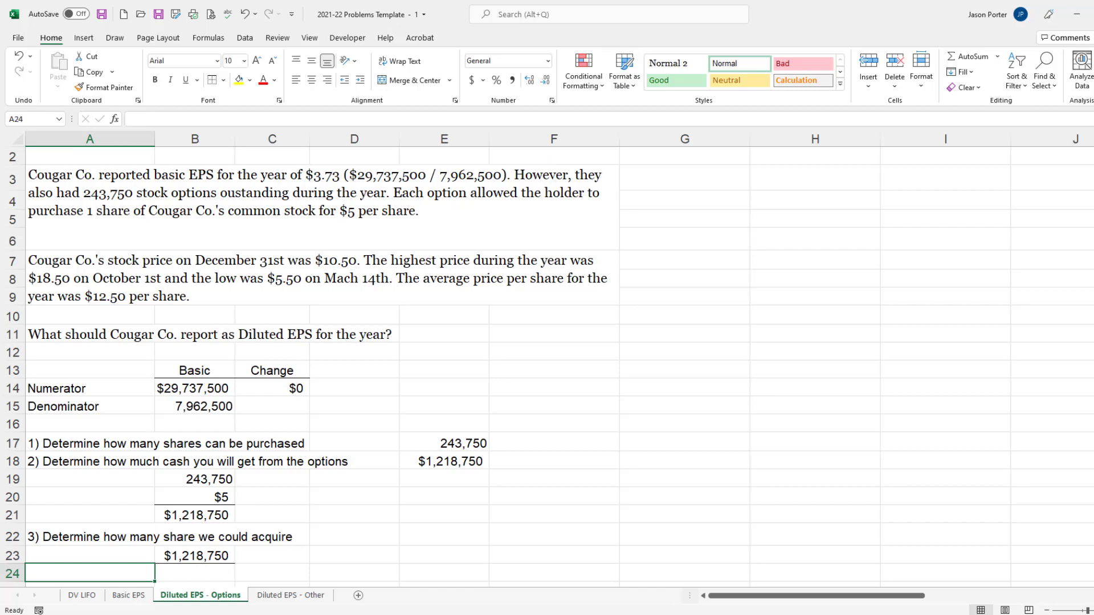
{"action": "mouse_move", "coordinate": [338, 240]}
{"action": "left_mouse_down"}
{"action": "mouse_move", "coordinate": [308, 272]}
{"action": "mouse_move", "coordinate": [365, 268]}
{"action": "mouse_move", "coordinate": [332, 240]}
{"action": "left_mouse_up"}
{"action": "mouse_move", "coordinate": [48, 257]}
{"action": "left_mouse_down"}
{"action": "mouse_move", "coordinate": [21, 292]}
{"action": "mouse_move", "coordinate": [83, 267]}
{"action": "mouse_move", "coordinate": [45, 258]}
{"action": "left_mouse_up"}
{"action": "mouse_move", "coordinate": [284, 257]}
{"action": "left_mouse_down"}
{"action": "mouse_move", "coordinate": [272, 258]}
{"action": "mouse_move", "coordinate": [299, 297]}
{"action": "mouse_move", "coordinate": [279, 258]}
{"action": "left_mouse_up"}
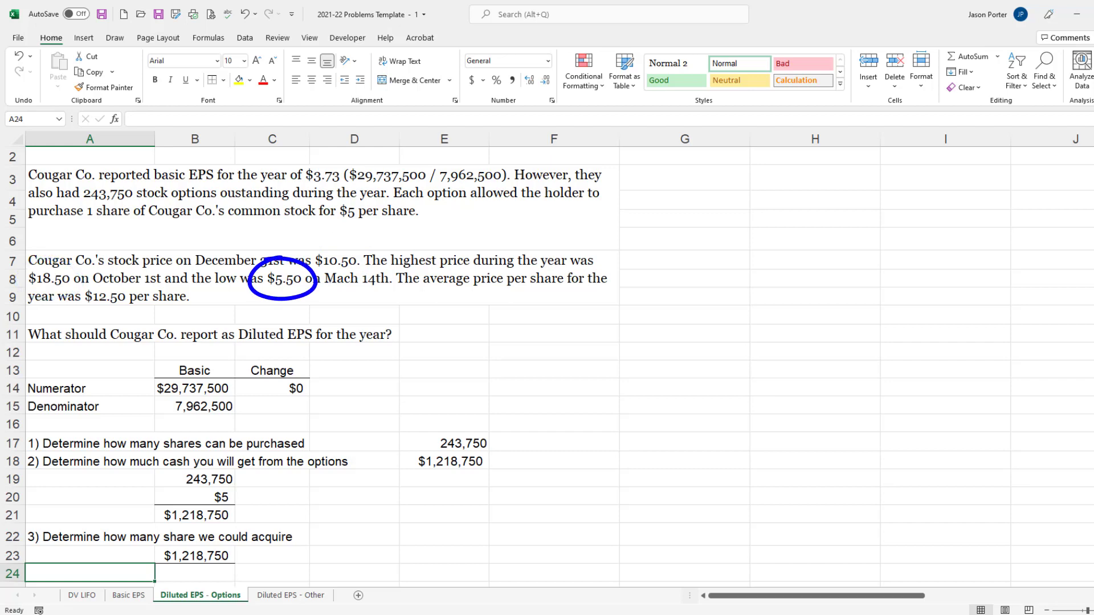
{"action": "mouse_move", "coordinate": [106, 275]}
{"action": "left_mouse_down"}
{"action": "mouse_move", "coordinate": [97, 317]}
{"action": "mouse_move", "coordinate": [111, 274]}
{"action": "left_mouse_up"}
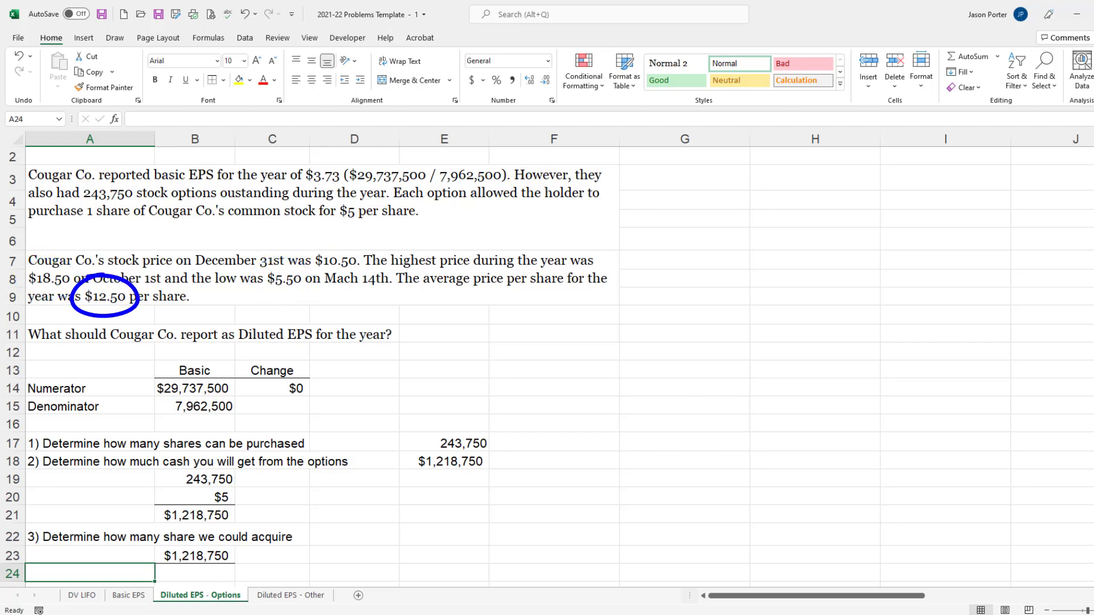
{"action": "left_click", "coordinate": [194, 573]}
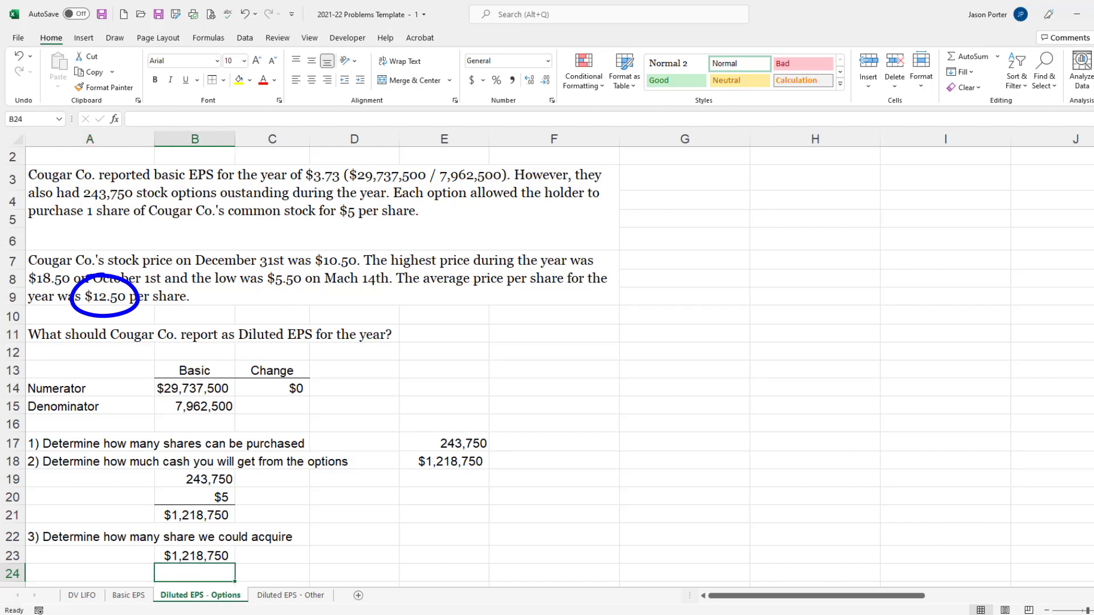
{"action": "type", "text": "$12.5"}
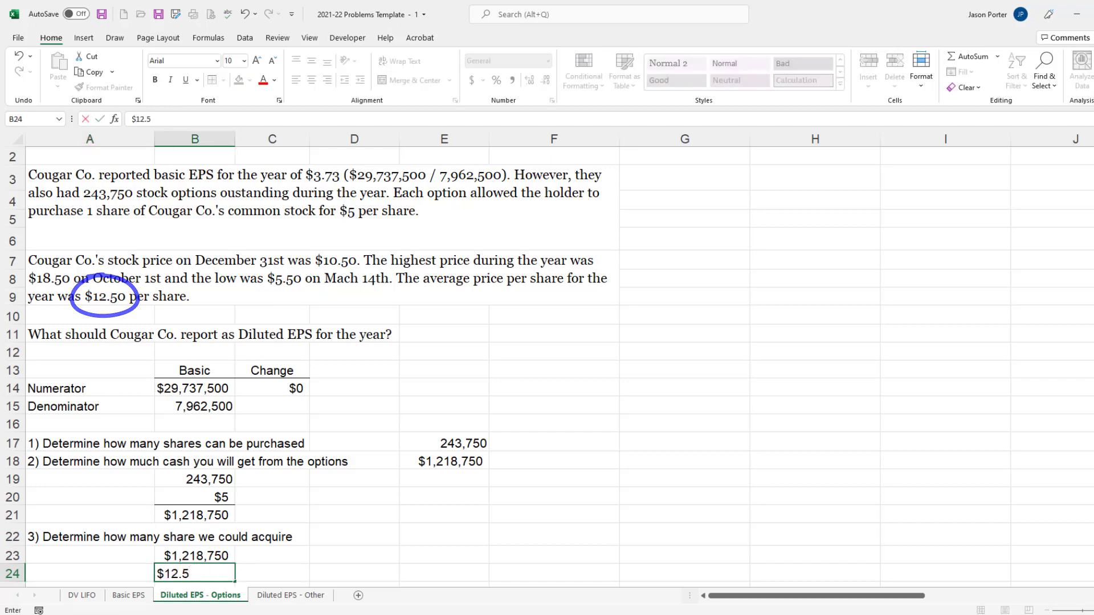
{"action": "key", "text": "Return"}
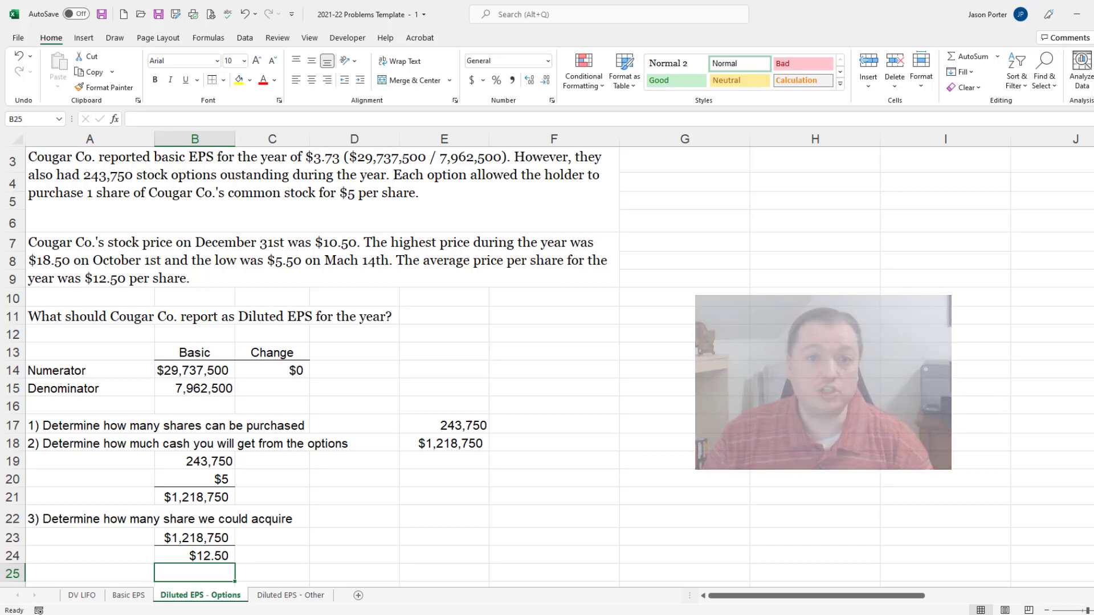
Step: Compute shares acquired in C23 as =B23/B24, giving 97500
{"action": "left_click", "coordinate": [195, 538]}
{"action": "left_click", "coordinate": [272, 538]}
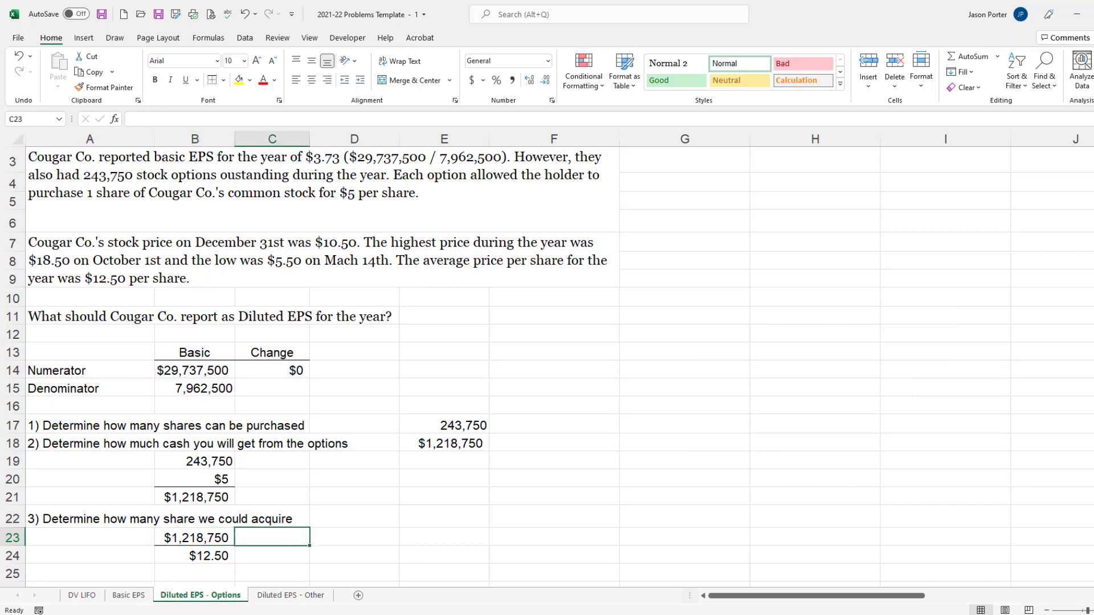
{"action": "type", "text": "="}
{"action": "left_click", "coordinate": [194, 538]}
{"action": "type", "text": "/"}
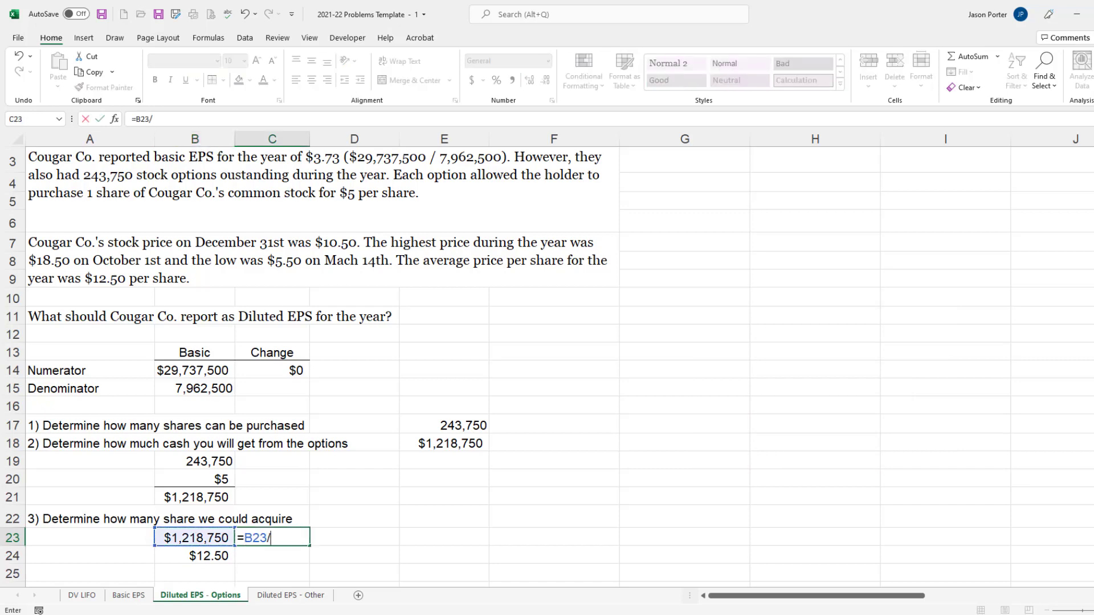
{"action": "left_click", "coordinate": [271, 556]}
{"action": "left_click", "coordinate": [194, 556]}
{"action": "key", "text": "Return"}
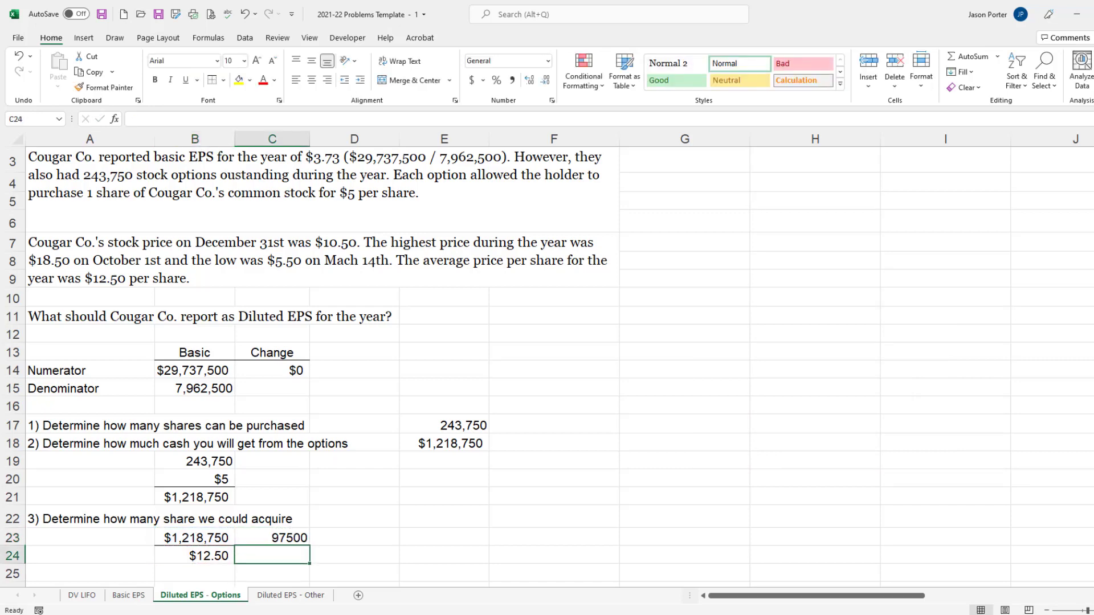
Step: Copy E17's comma number format onto C23 with Format Painter, showing 97,500
{"action": "left_click", "coordinate": [271, 538]}
{"action": "left_click", "coordinate": [354, 461]}
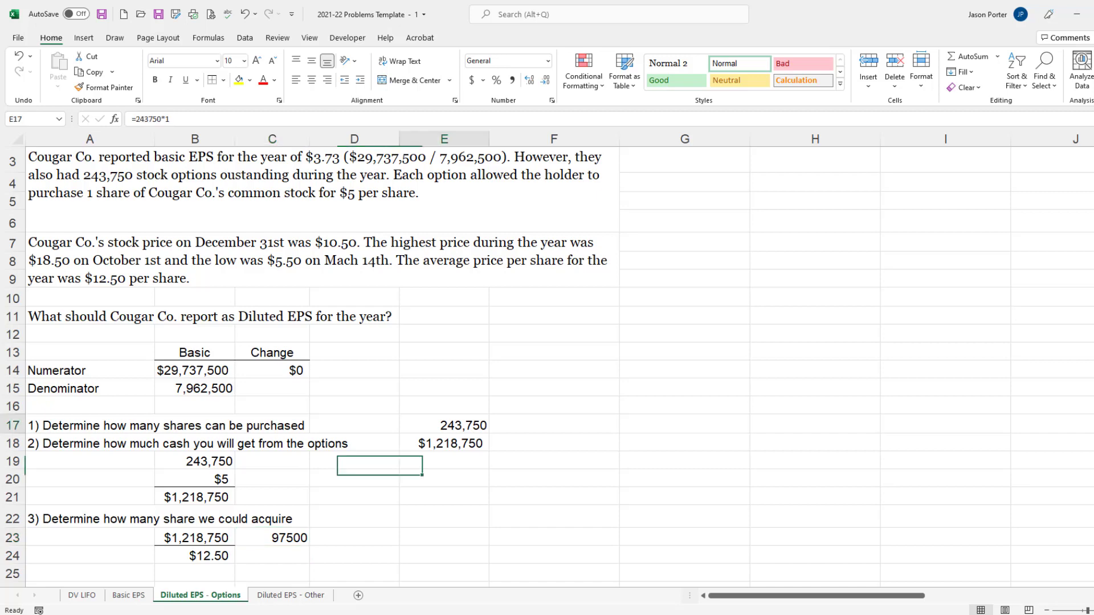
{"action": "left_click", "coordinate": [444, 425]}
{"action": "left_click", "coordinate": [106, 88]}
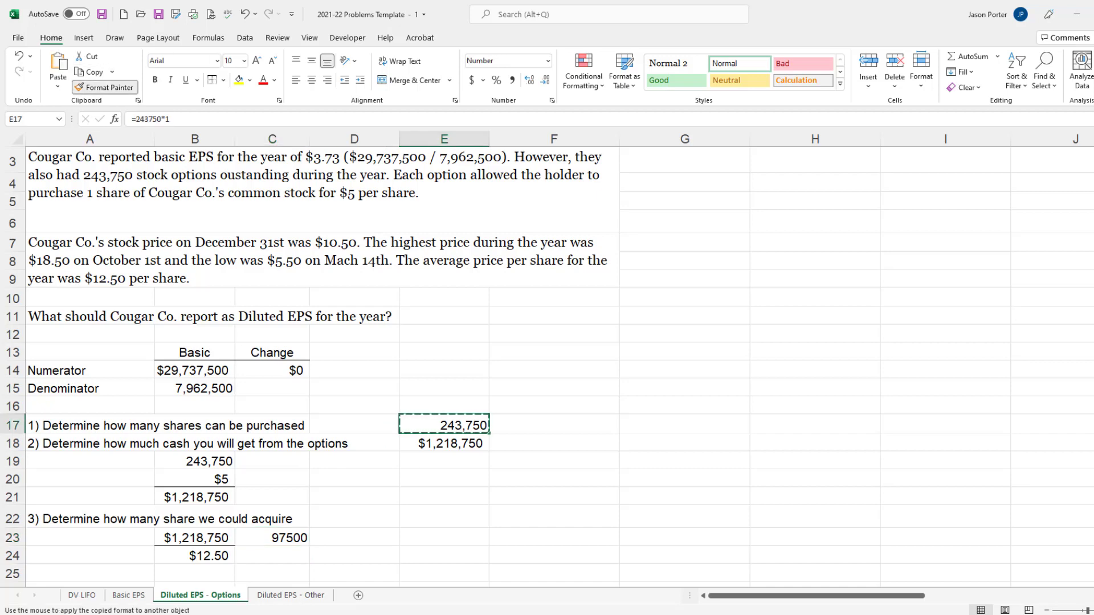
{"action": "left_click", "coordinate": [272, 538]}
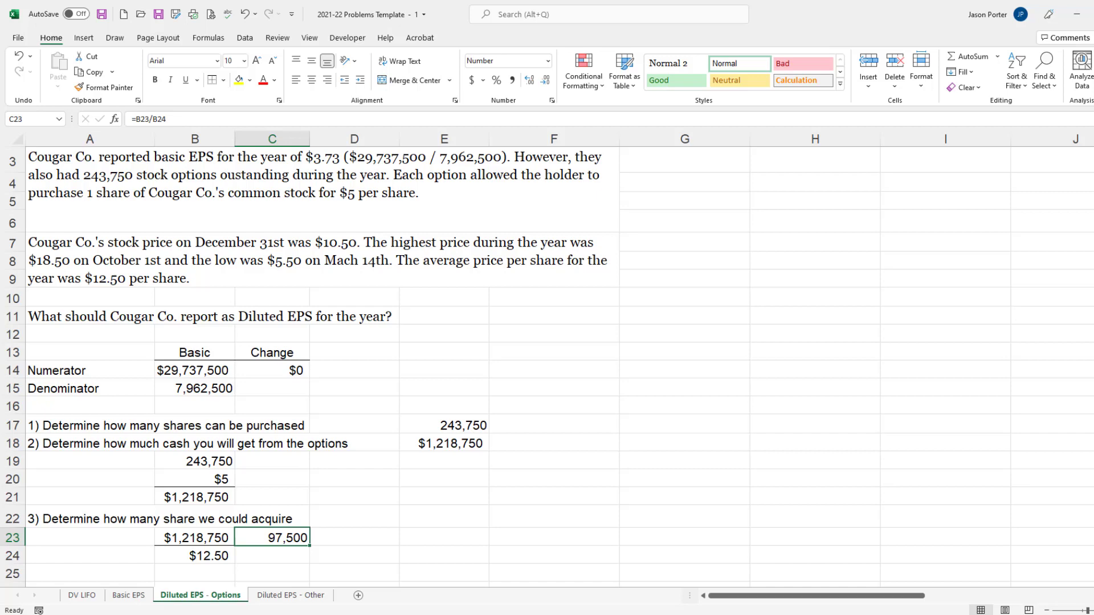
Step: Show 97,500 as step 3's answer in E22 with =C23
{"action": "left_click", "coordinate": [444, 519]}
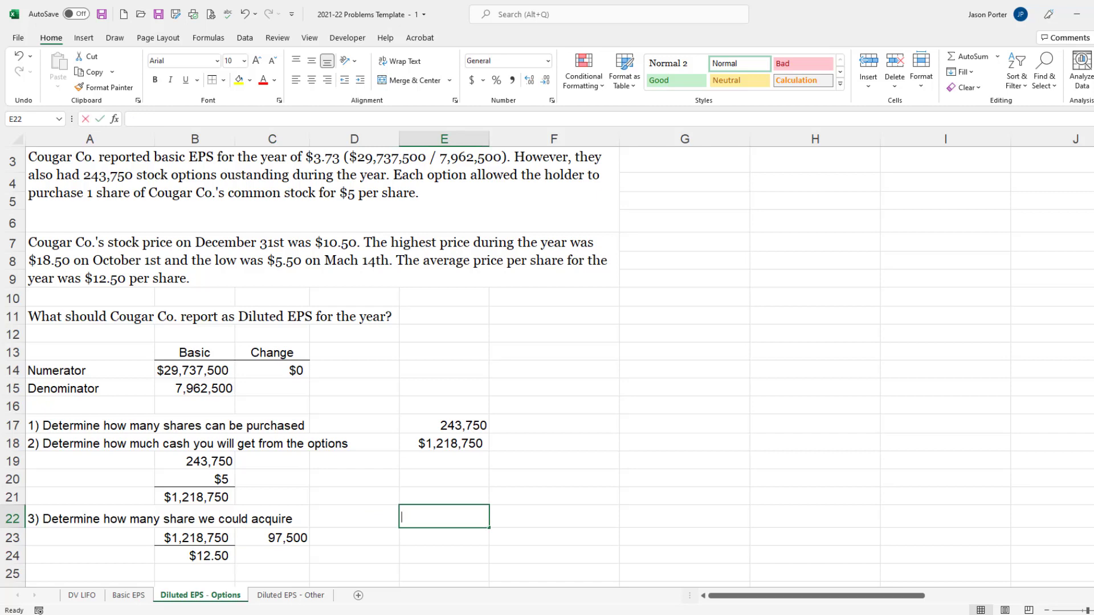
{"action": "type", "text": "="}
{"action": "left_click", "coordinate": [272, 538]}
{"action": "key", "text": "Return"}
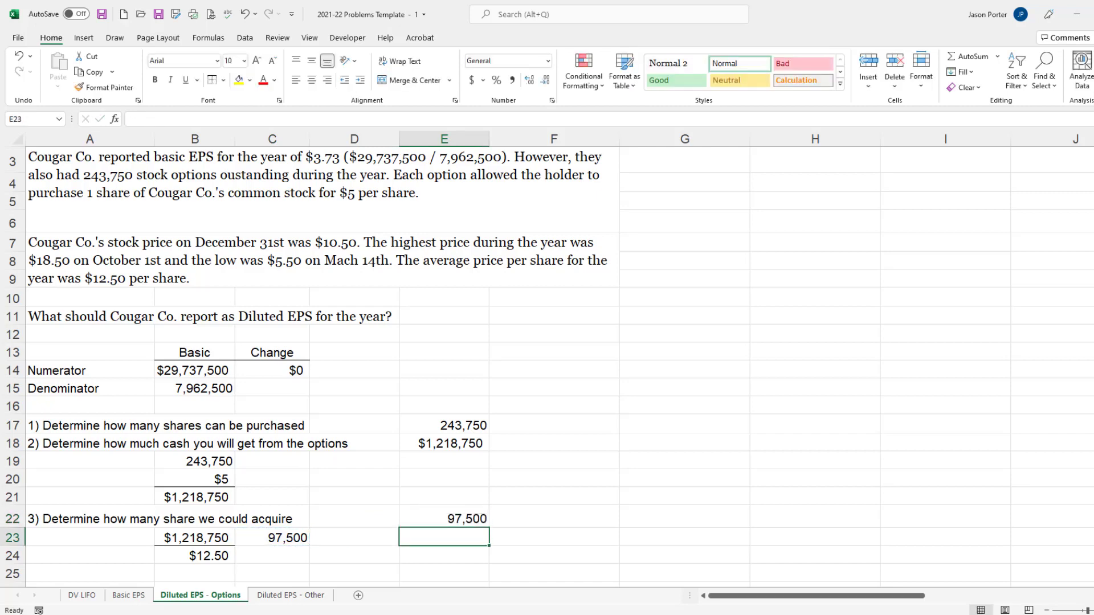
Step: Enter the step 4 label '4) Determine how many new shares you need to issue'
{"action": "left_click", "coordinate": [90, 573]}
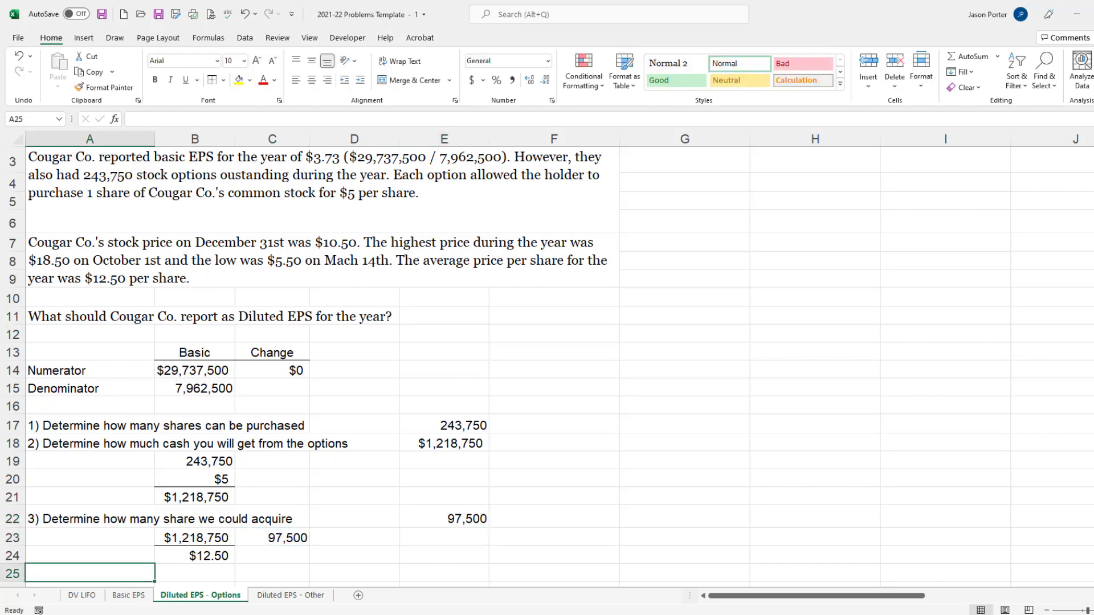
{"action": "type", "text": "4) De"}
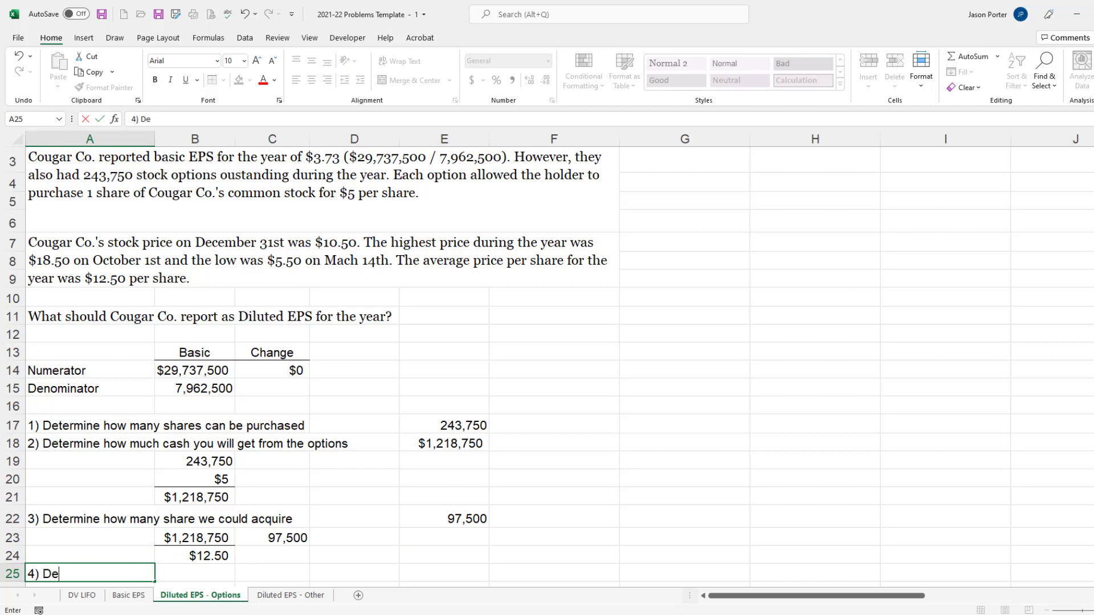
{"action": "type", "text": "termine how many "}
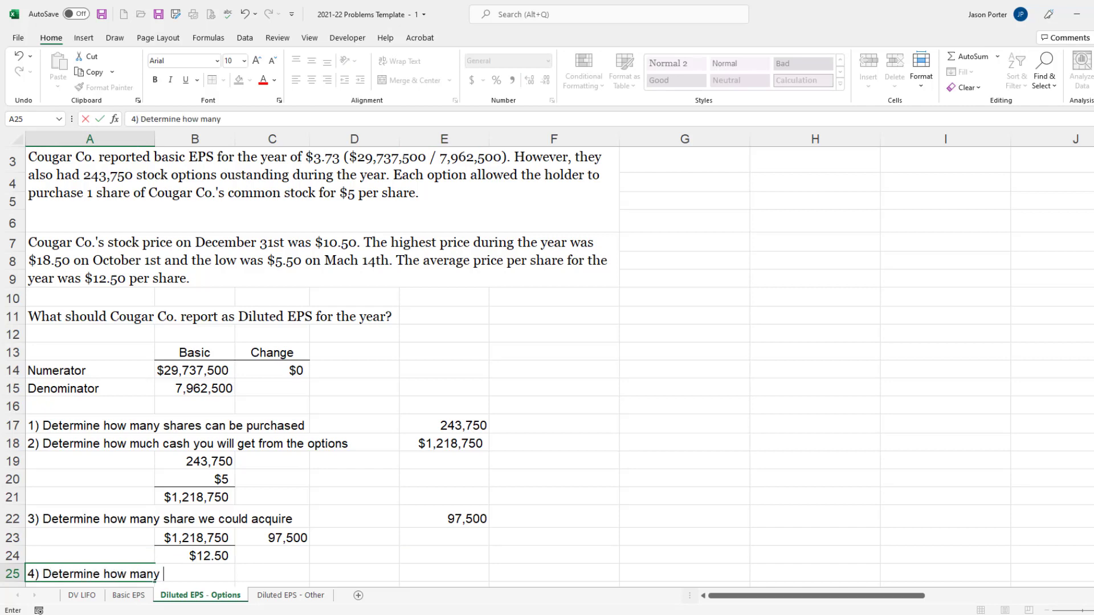
{"action": "type", "text": "new shares you "}
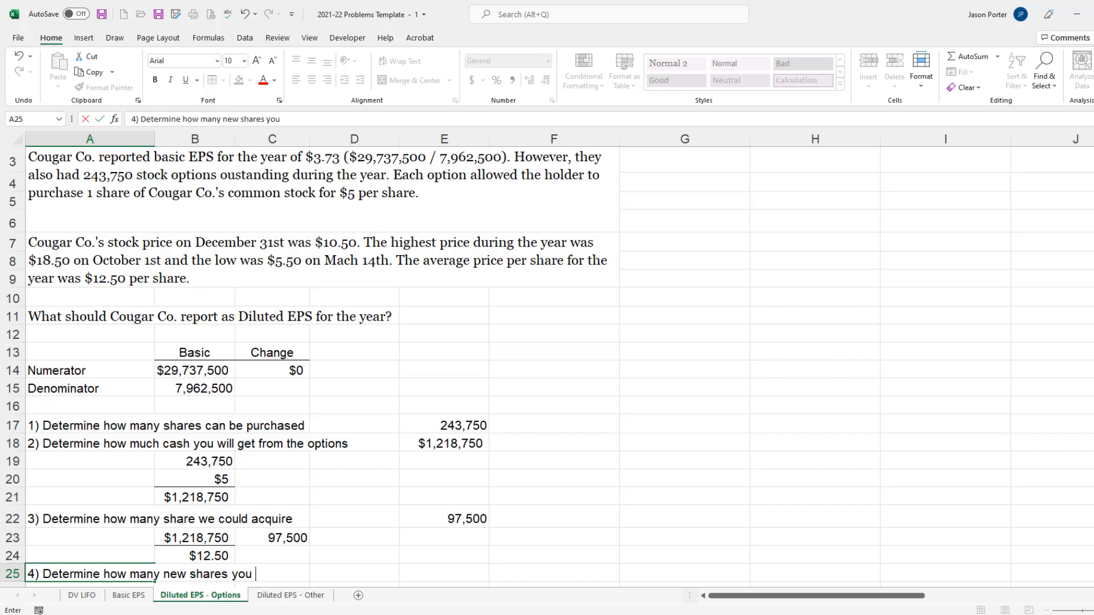
{"action": "type", "text": "need to issue"}
{"action": "key", "text": "Tab"}
{"action": "key", "text": "Tab"}
{"action": "key", "text": "Tab"}
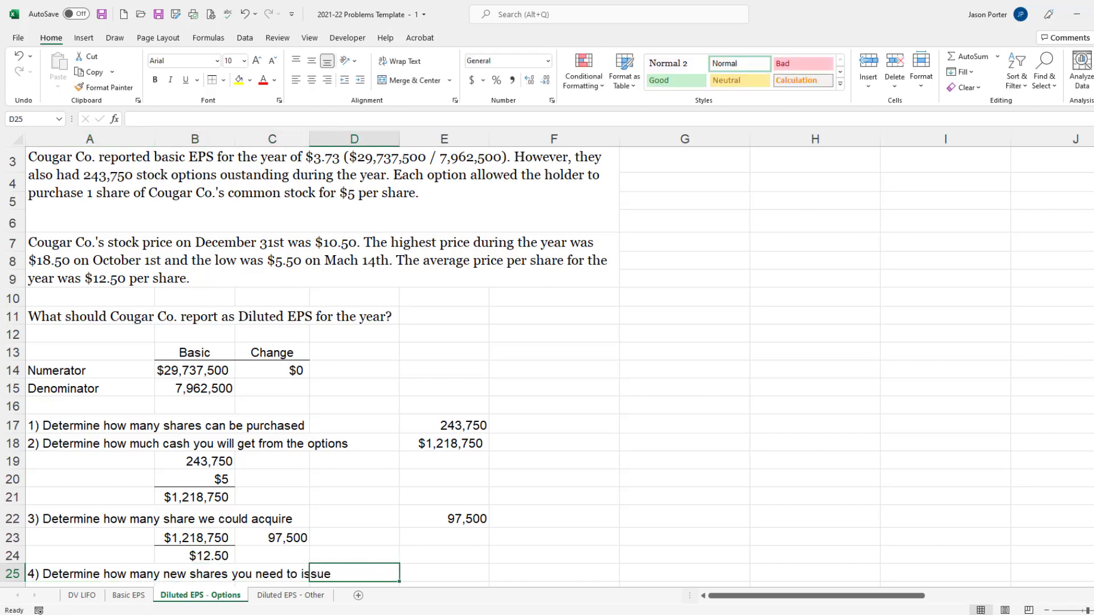
{"action": "key", "text": "Tab"}
Step: Answer step 4 in E25 with =E17-E22, giving 146,250 new shares
{"action": "type", "text": "="}
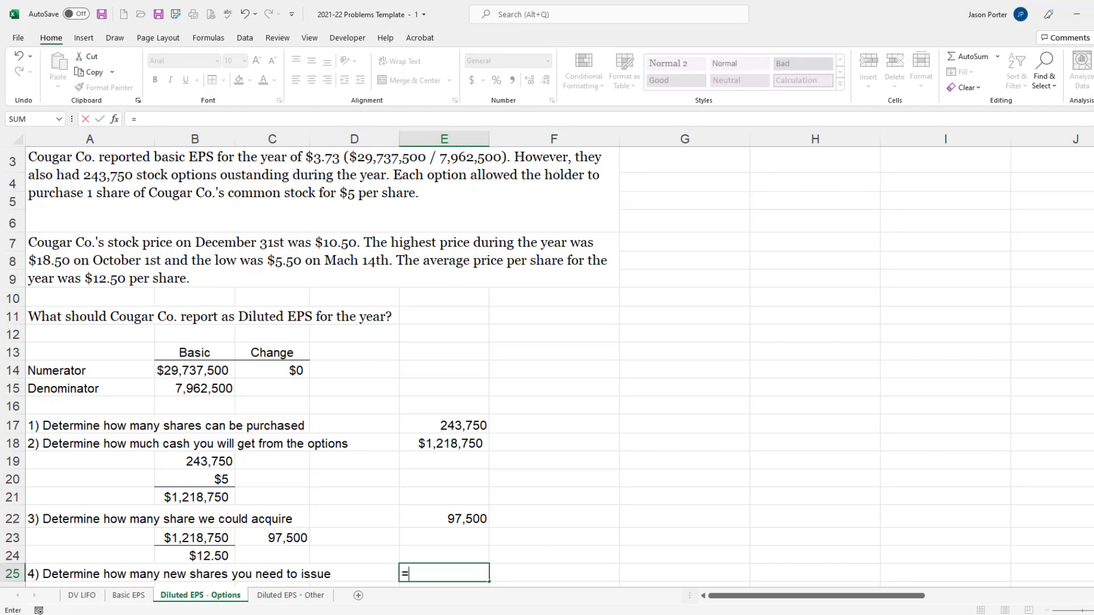
{"action": "left_click", "coordinate": [444, 426]}
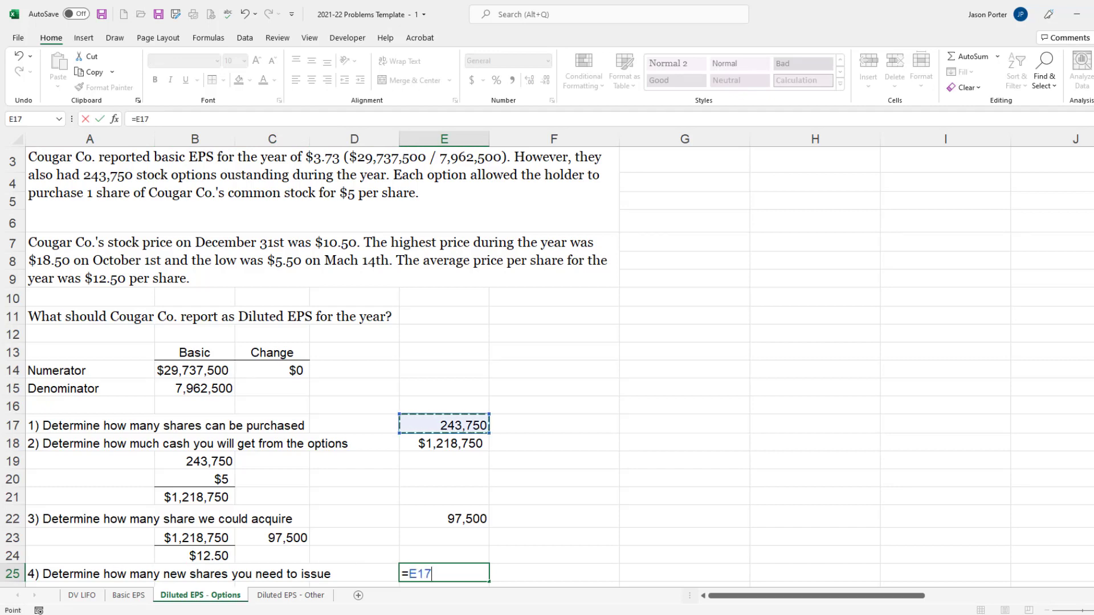
{"action": "type", "text": "-"}
{"action": "left_click", "coordinate": [444, 519]}
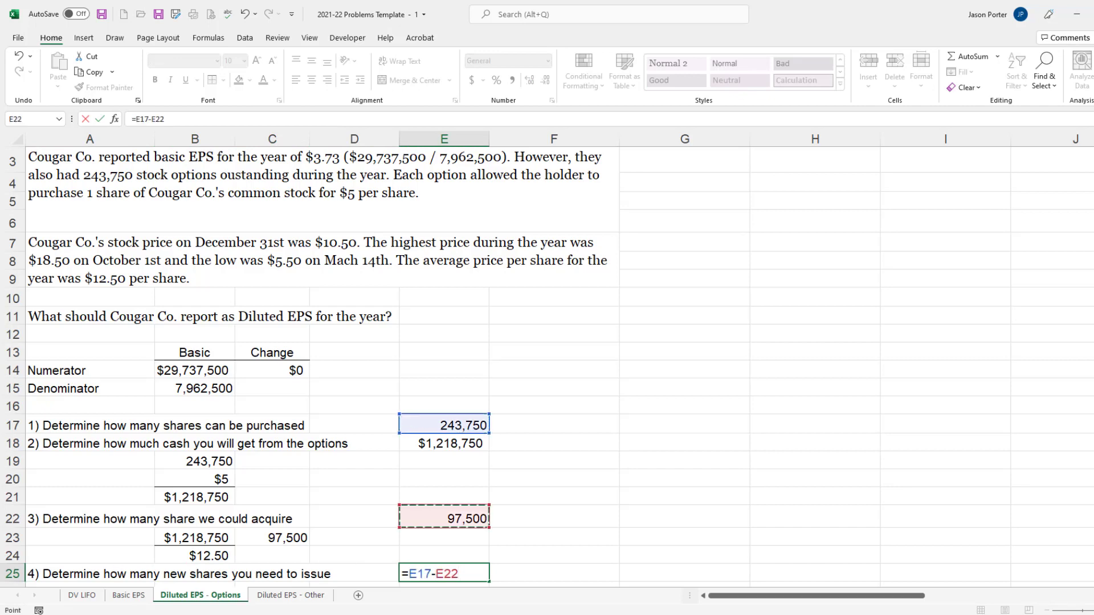
{"action": "key", "text": "Return"}
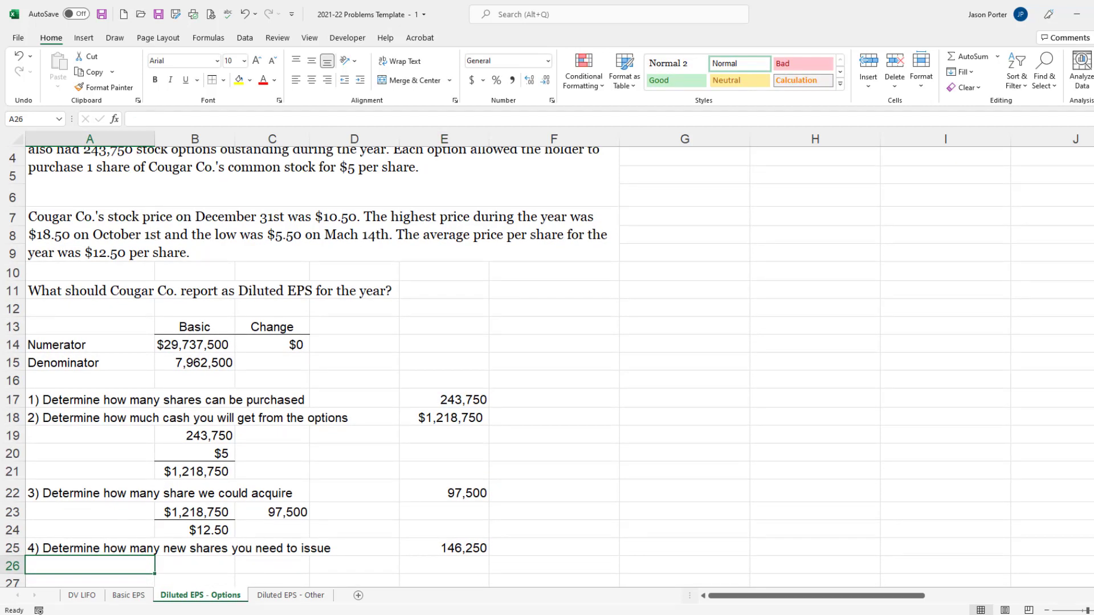
{"action": "mouse_move", "coordinate": [450, 523]}
{"action": "left_mouse_down"}
{"action": "mouse_move", "coordinate": [405, 541]}
{"action": "mouse_move", "coordinate": [509, 544]}
{"action": "mouse_move", "coordinate": [429, 525]}
{"action": "left_mouse_up"}
Step: Set the denominator change in C15 to =E25, showing 146,250
{"action": "left_click", "coordinate": [273, 363]}
{"action": "type", "text": "="}
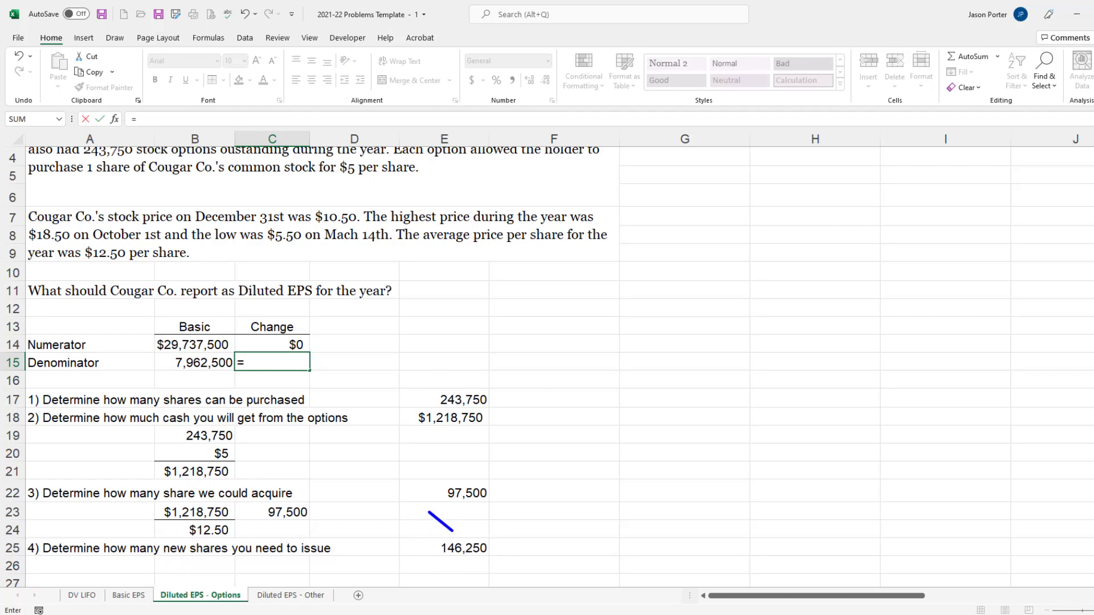
{"action": "left_click", "coordinate": [444, 548]}
{"action": "key", "text": "Return"}
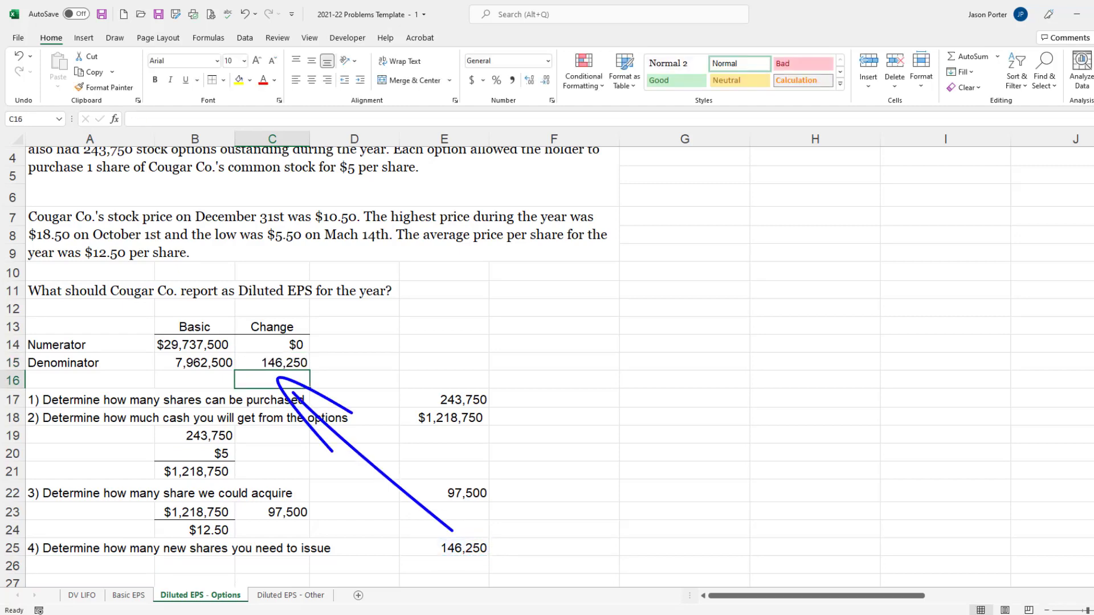
Step: Add an 'Updated Values' heading in D13 with =B14+C14 in D14, giving $29,737,500
{"action": "left_click", "coordinate": [354, 327]}
{"action": "type", "text": "Updated"}
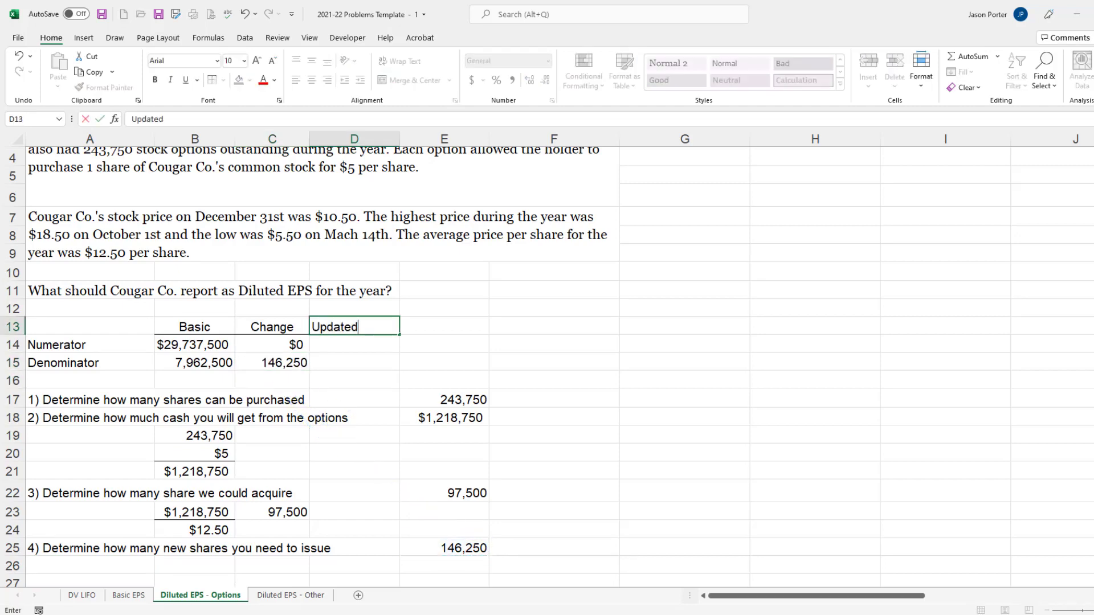
{"action": "type", "text": " Values"}
{"action": "key", "text": "Return"}
{"action": "type", "text": "="}
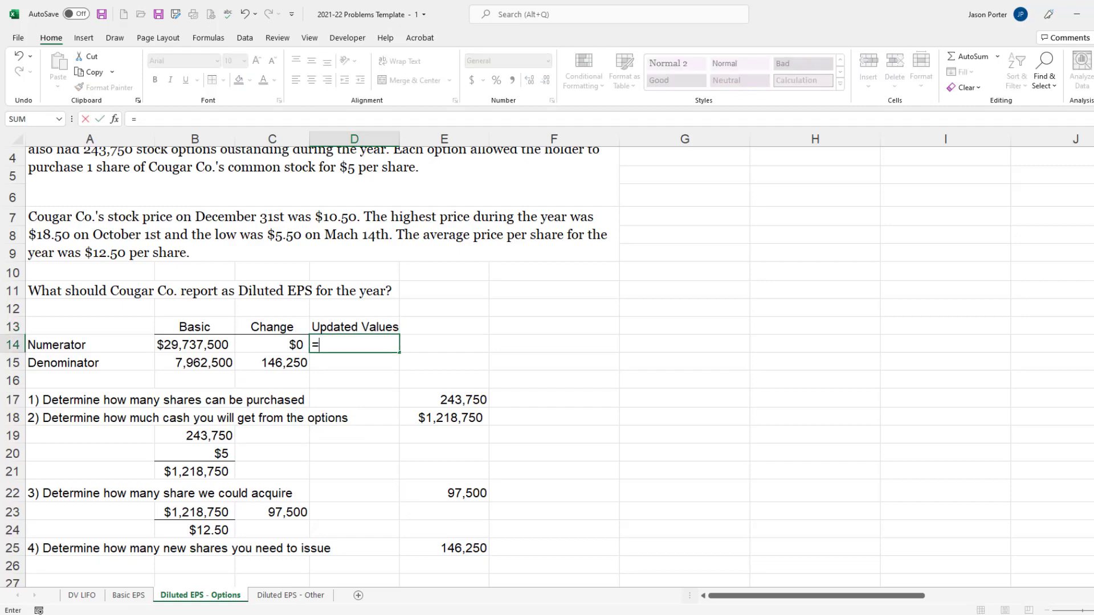
{"action": "left_click", "coordinate": [195, 345]}
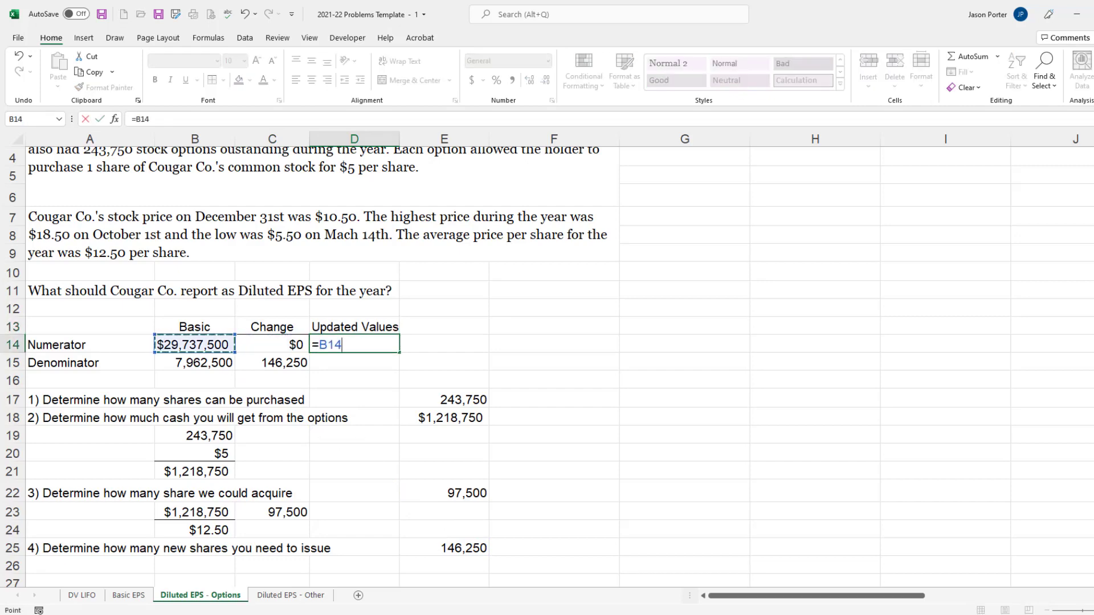
{"action": "type", "text": "+C14"}
{"action": "key", "text": "Return"}
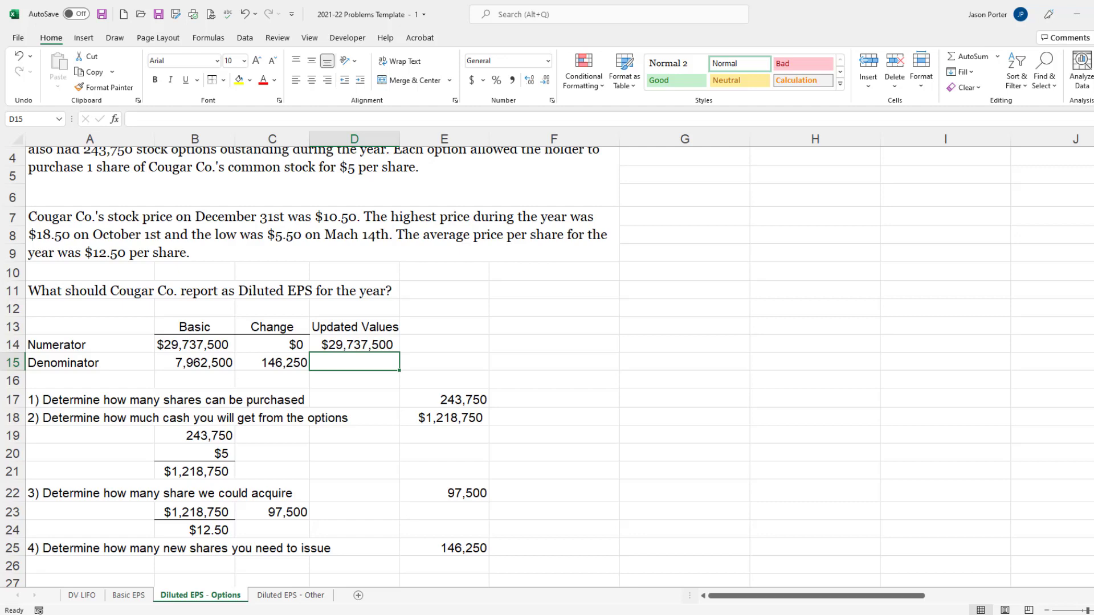
Step: Copy D14's formula to D15 for 8,108,750 and paint B15's plain number format onto it
{"action": "left_click", "coordinate": [354, 345]}
{"action": "key", "text": "ctrl+c"}
{"action": "left_click", "coordinate": [354, 363]}
{"action": "key", "text": "ctrl+v"}
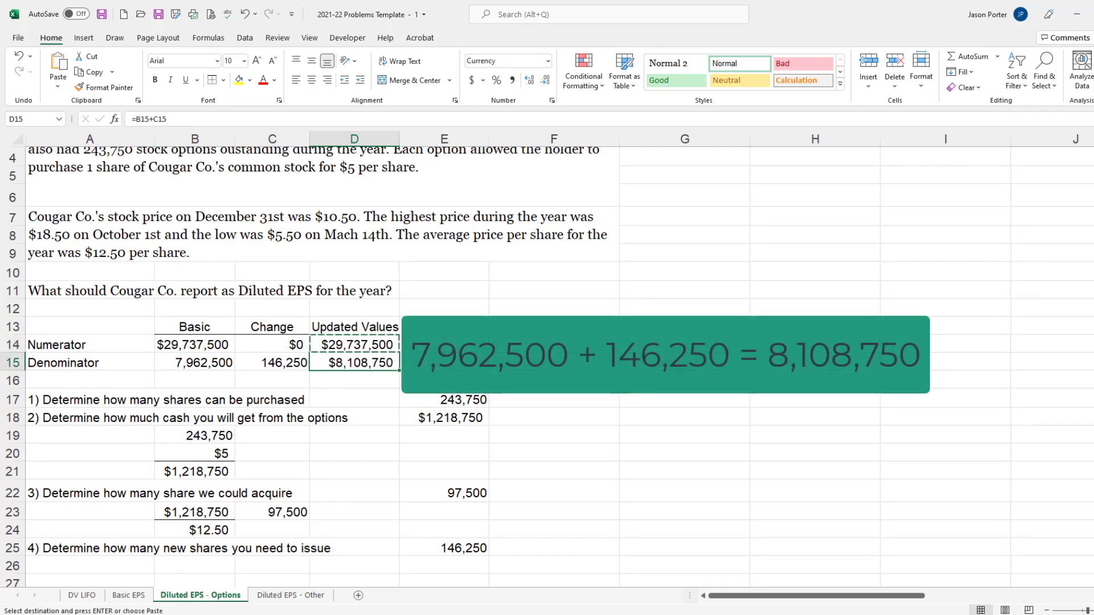
{"action": "left_click", "coordinate": [195, 363]}
{"action": "left_click", "coordinate": [105, 87]}
{"action": "left_click", "coordinate": [355, 363]}
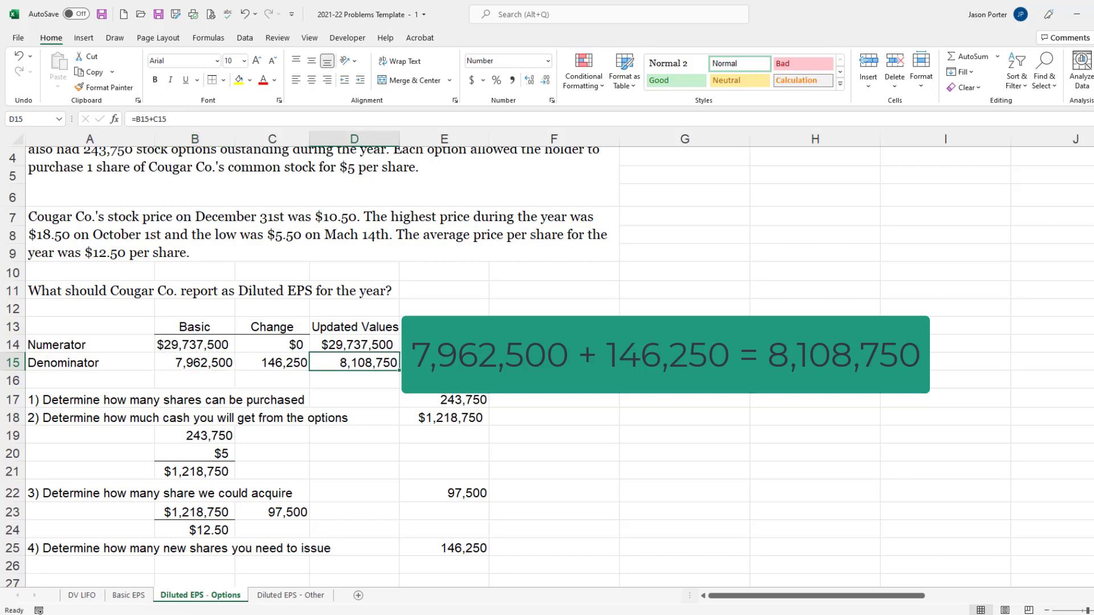
{"action": "left_click", "coordinate": [355, 345]}
Step: Add 'Diluted EPS' in E13 with =D14/D15 in E14, giving $3.67, filled yellow
{"action": "left_click", "coordinate": [354, 326]}
{"action": "left_click", "coordinate": [444, 326]}
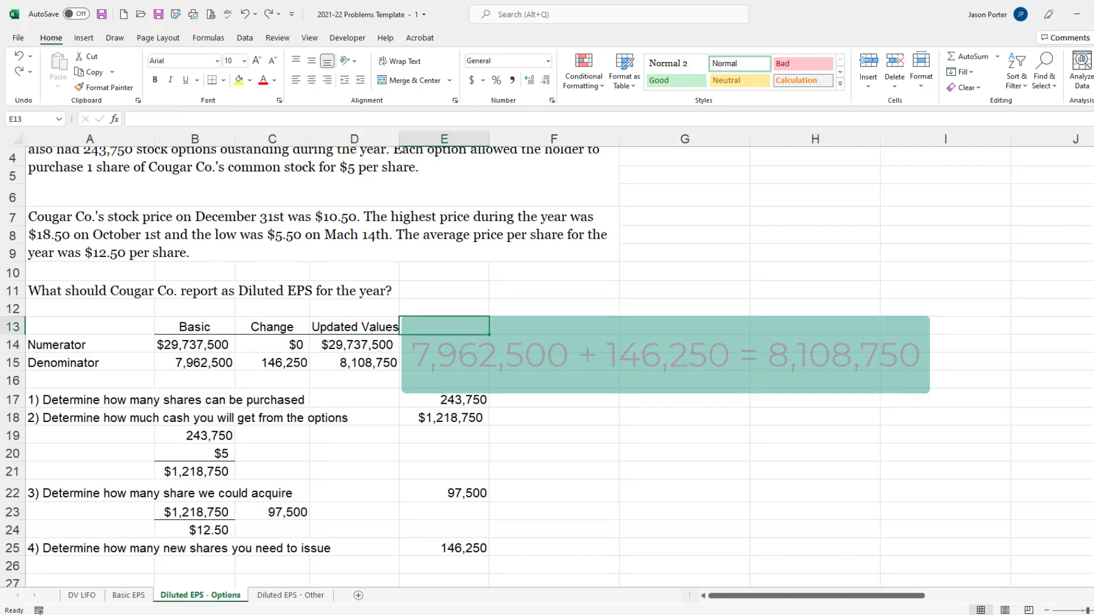
{"action": "type", "text": "Dilute"}
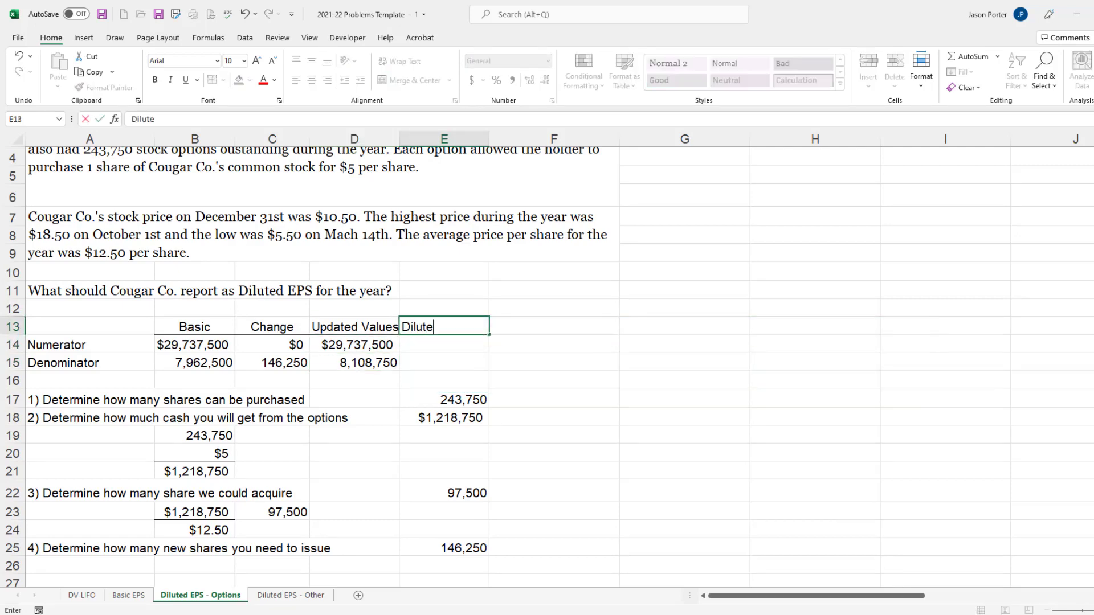
{"action": "type", "text": "d EPS"}
{"action": "key", "text": "Return"}
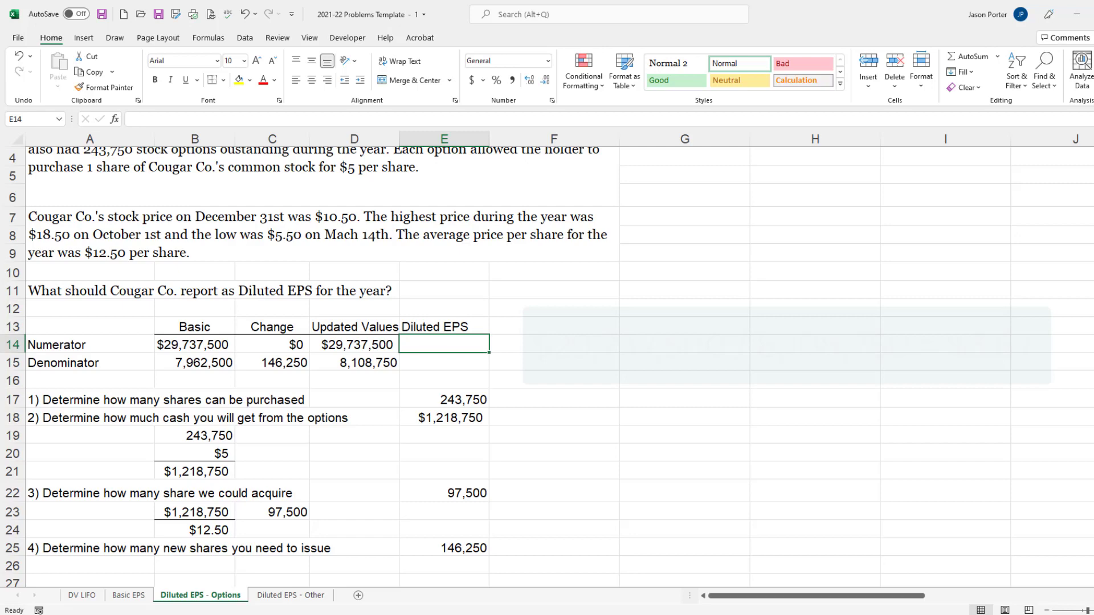
{"action": "type", "text": "="}
{"action": "left_click", "coordinate": [355, 344]}
{"action": "type", "text": "/"}
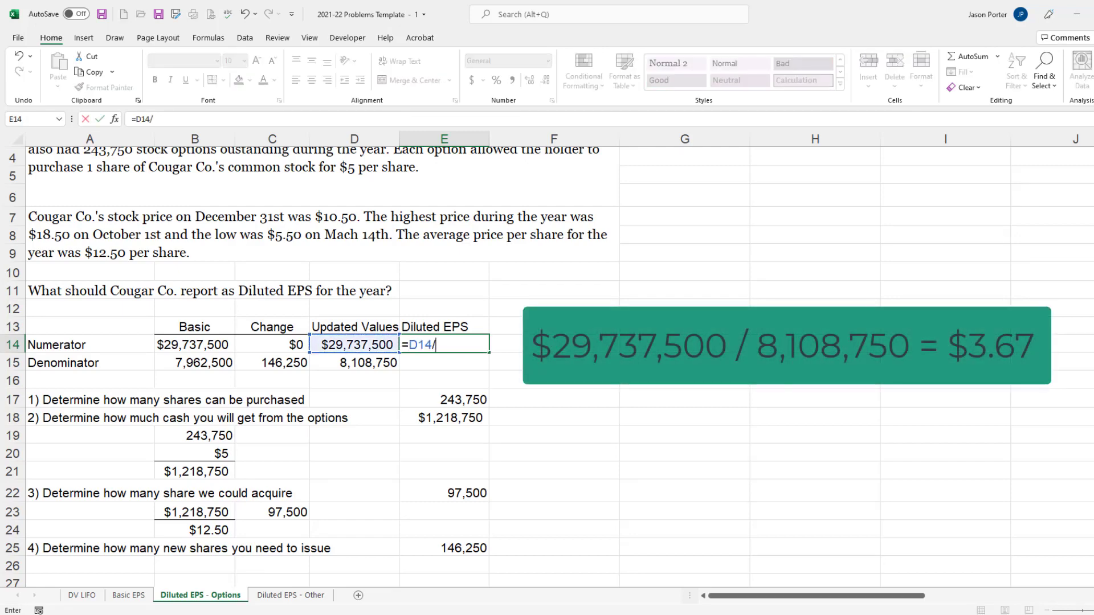
{"action": "left_click", "coordinate": [354, 363]}
{"action": "key", "text": "Return"}
{"action": "left_click", "coordinate": [444, 345]}
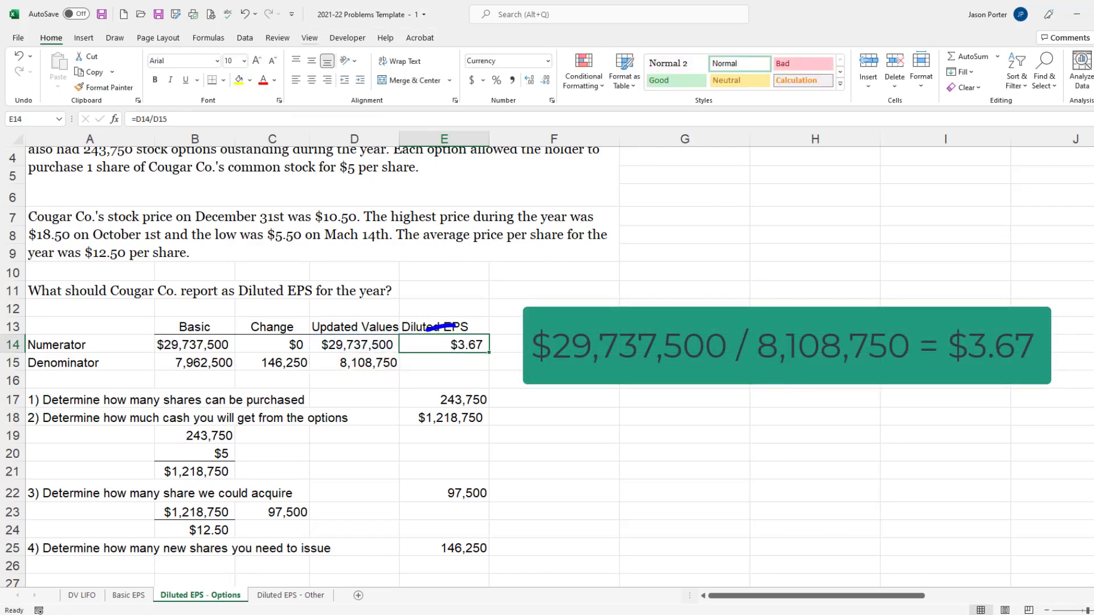
{"action": "left_click", "coordinate": [239, 80]}
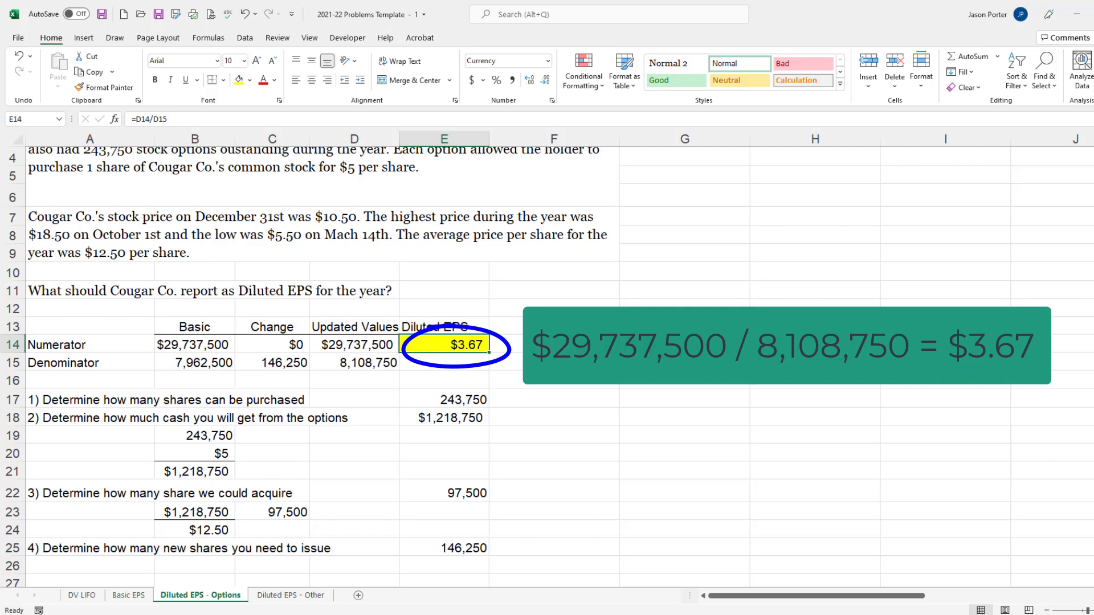
{"action": "scroll", "coordinate": [547, 365], "scroll_direction": "up", "scroll_amount": 1}
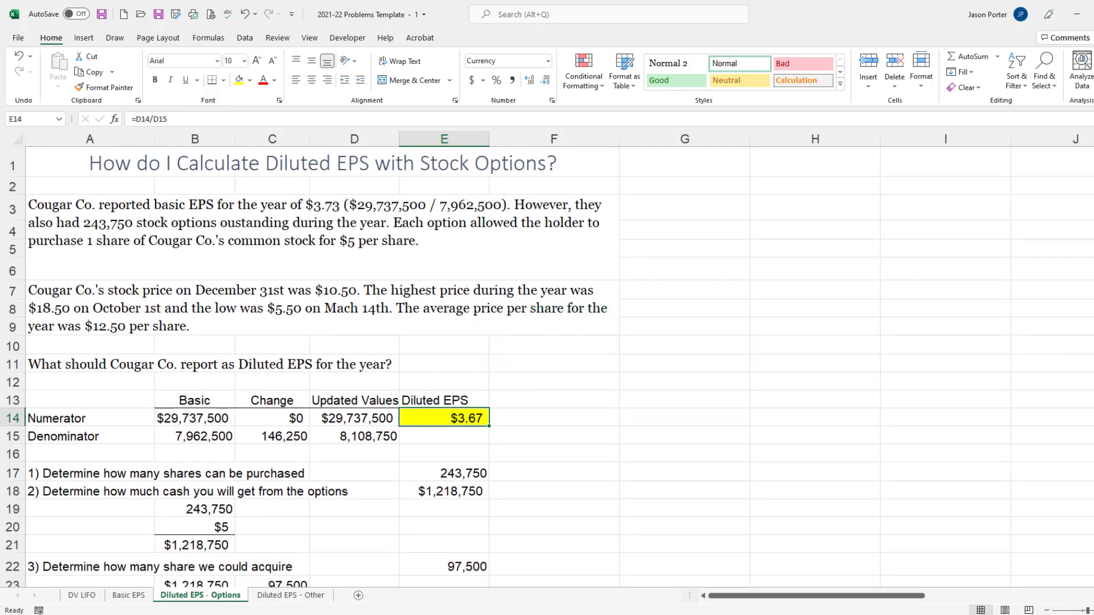